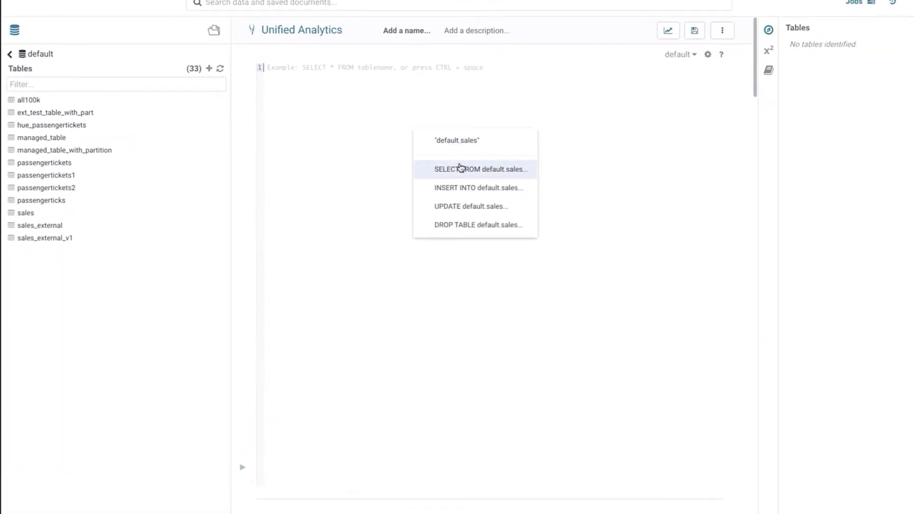
# Insert a SELECT * FROM default.sales query limited to 100 rows and run it.
pyautogui.click(460, 169)
pyautogui.scroll(-2, 267, 394)
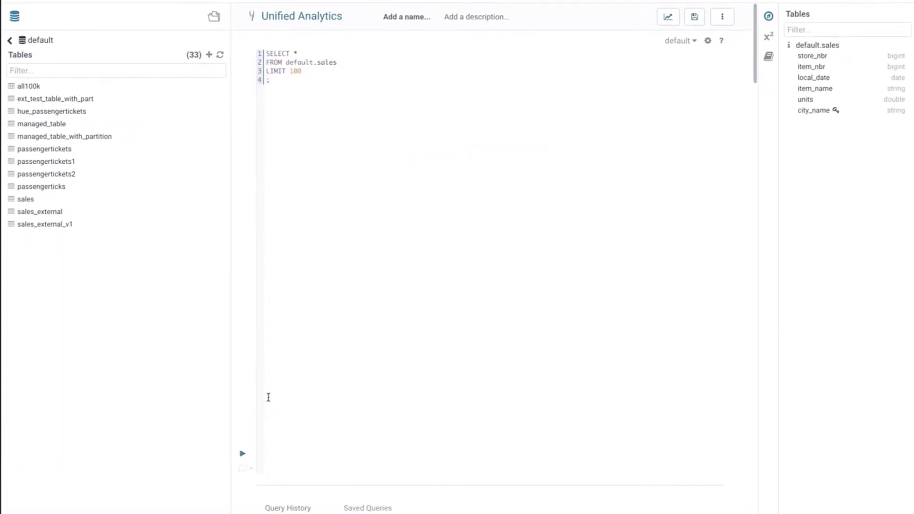
pyautogui.click(244, 412)
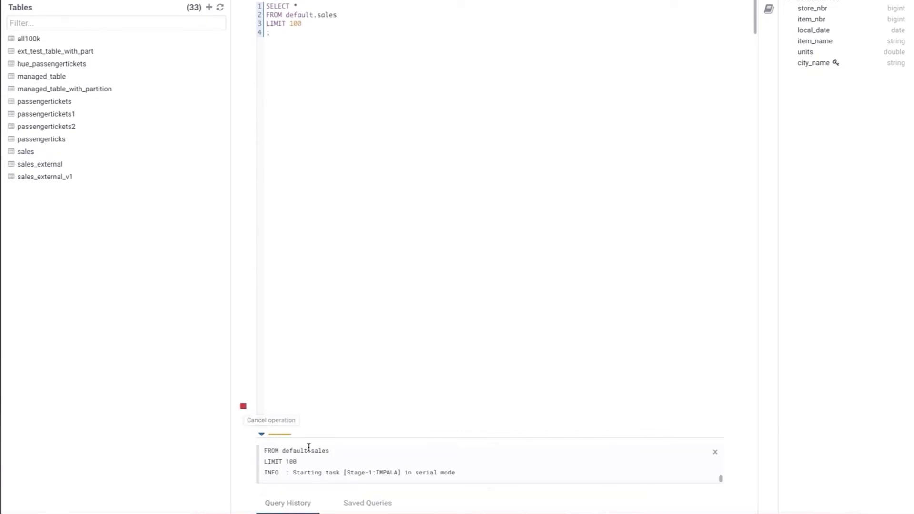
pyautogui.scroll(-1, 310, 441)
pyautogui.scroll(-2, 330, 275)
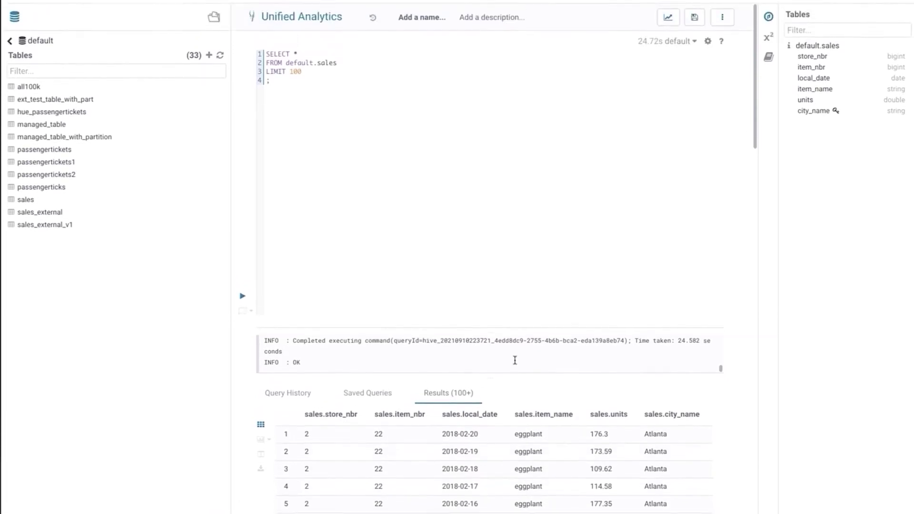
# Filter the default tables for "pop", and load 3yearpop.csv into the Importer as a small local file.
pyautogui.click(56, 83)
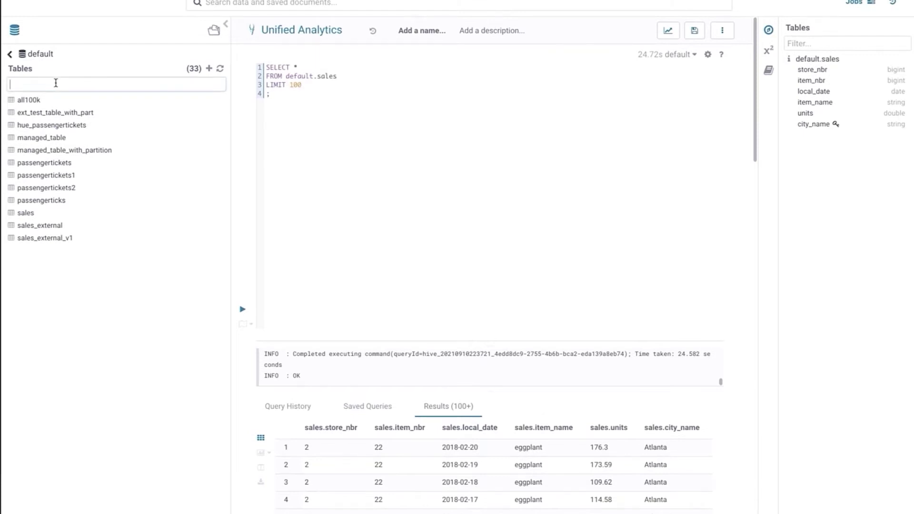
pyautogui.write('pop')
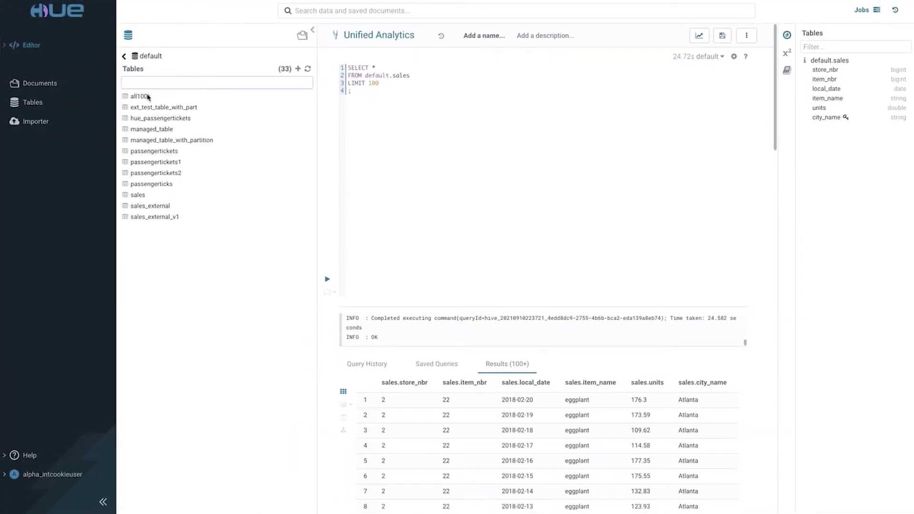
pyautogui.click(32, 122)
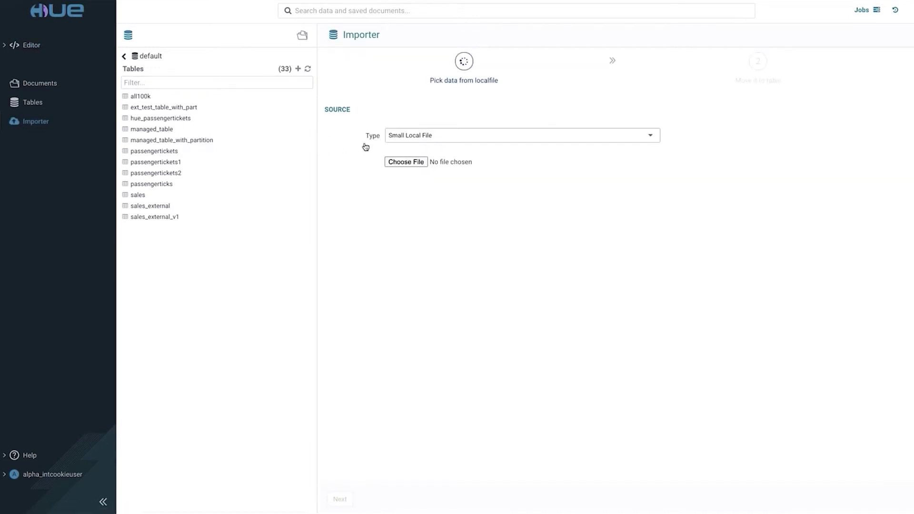
pyautogui.click(412, 163)
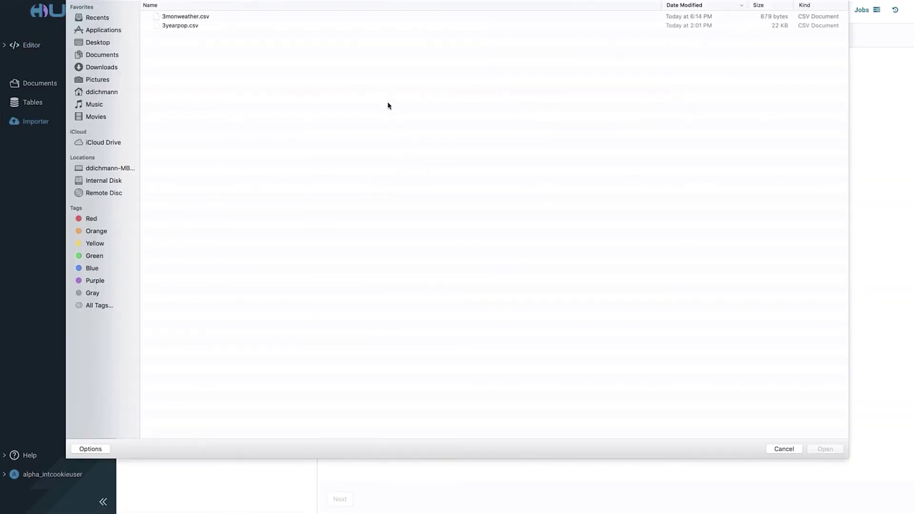
pyautogui.doubleClick(185, 25)
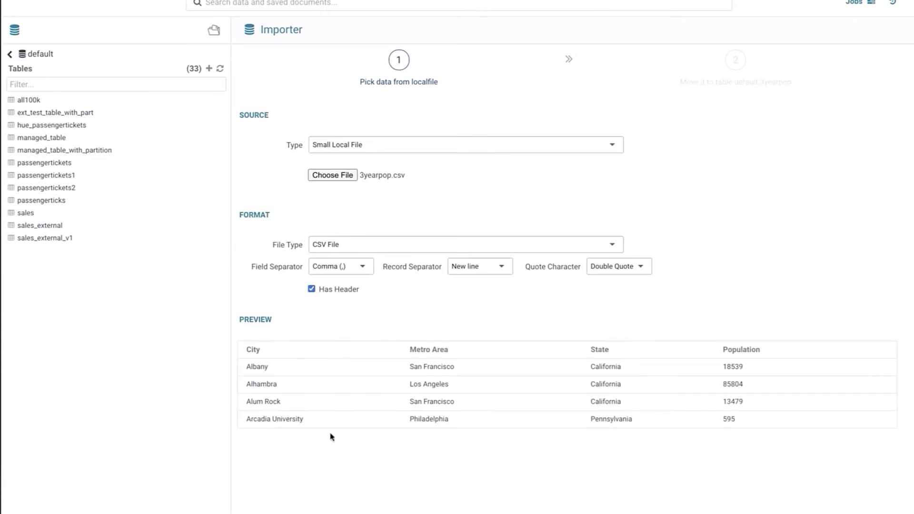
# Compare the CSV preview without and with a header row, keep Has Header enabled, and continue to the destination settings.
pyautogui.click(313, 291)
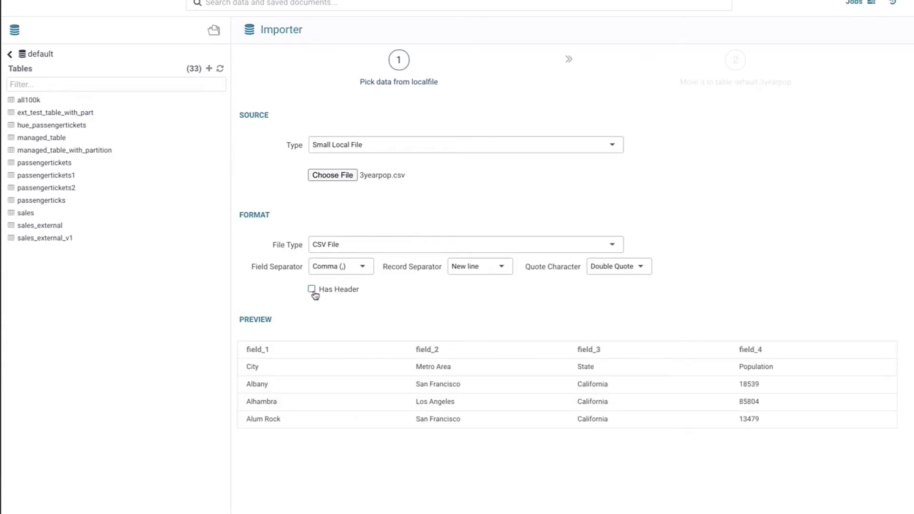
pyautogui.click(313, 290)
pyautogui.scroll(-1, 273, 355)
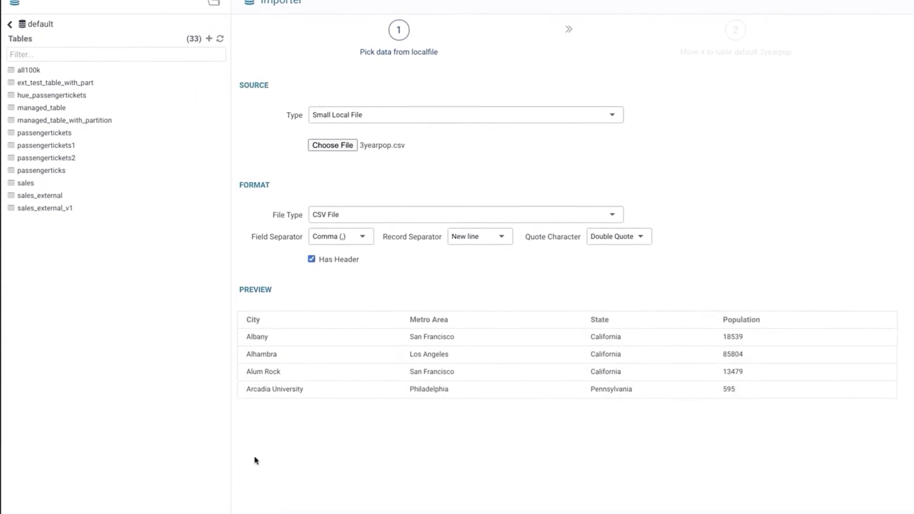
pyautogui.scroll(-1, 256, 460)
pyautogui.click(260, 502)
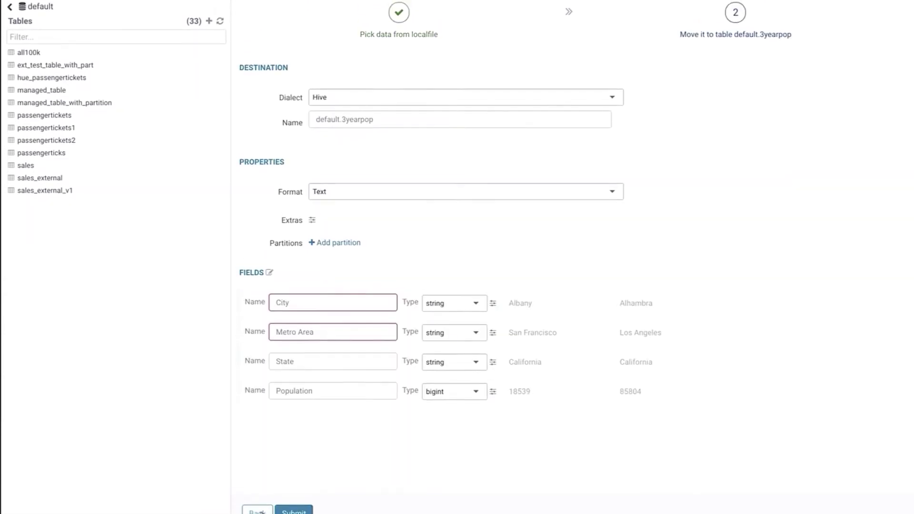
# Name the destination table default.city_pop.
pyautogui.scroll(2, 292, 369)
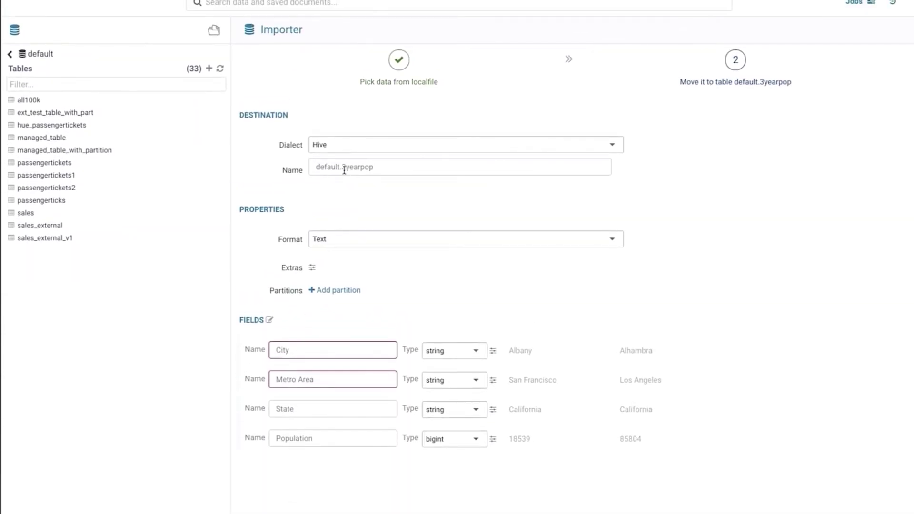
pyautogui.moveTo(343, 166); pyautogui.dragTo(387, 163)
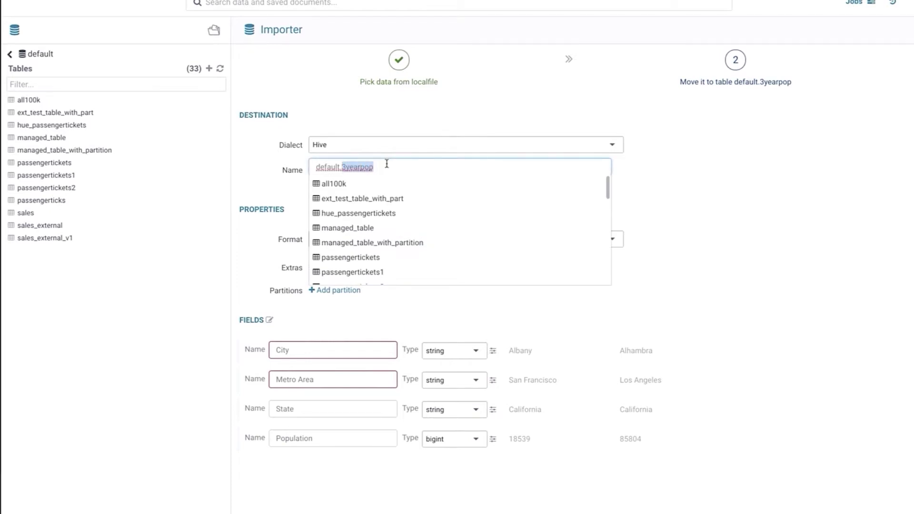
pyautogui.write('city_pop')
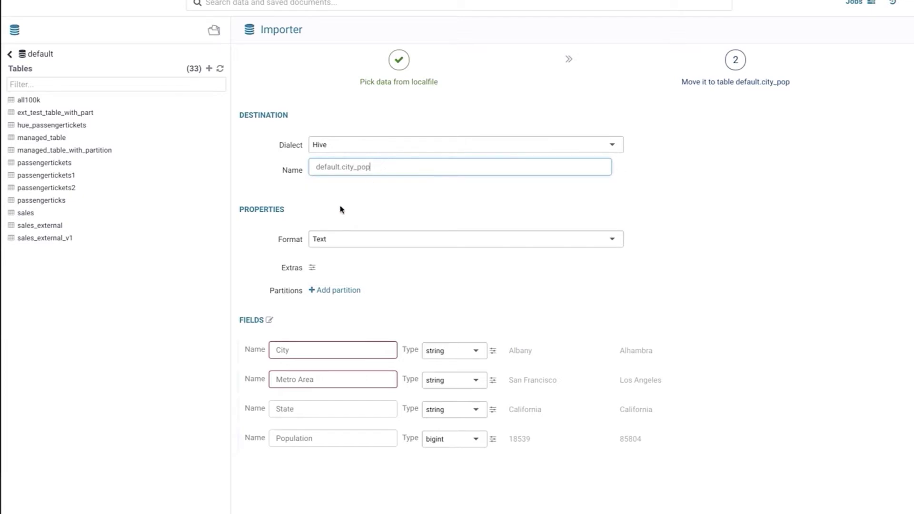
# Rename the four import fields as City_name, Metro_Area, City_State and City_Population.
pyautogui.click(300, 351)
pyautogui.write('_name')
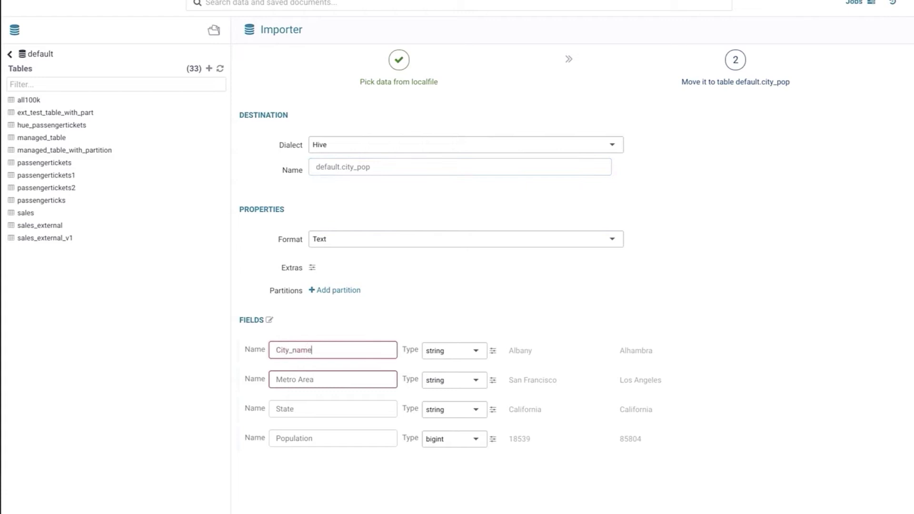
pyautogui.click(302, 380)
pyautogui.press('BackSpace')
pyautogui.write('_')
pyautogui.click(277, 408)
pyautogui.write('City_')
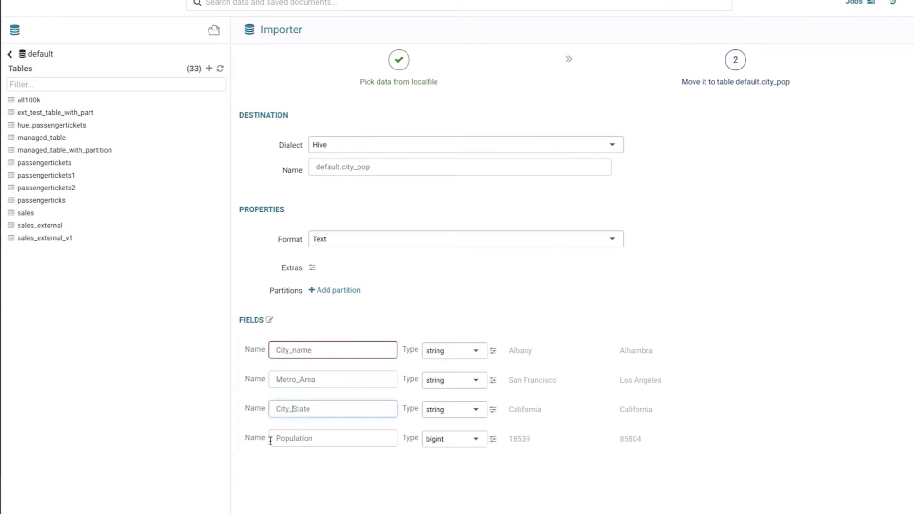
pyautogui.click(271, 439)
pyautogui.write('City_')
pyautogui.scroll(-1, 271, 439)
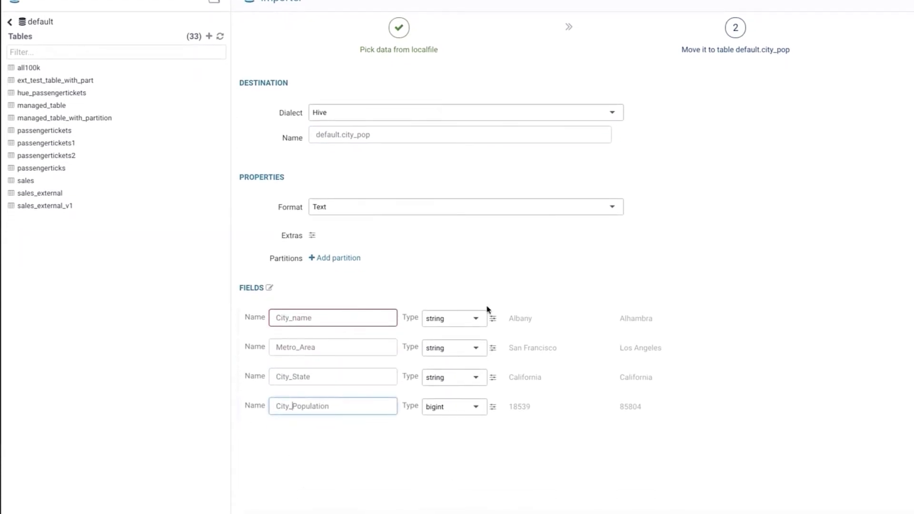
# Keep bigint as the type of the City_Population field and submit the table import.
pyautogui.click(460, 410)
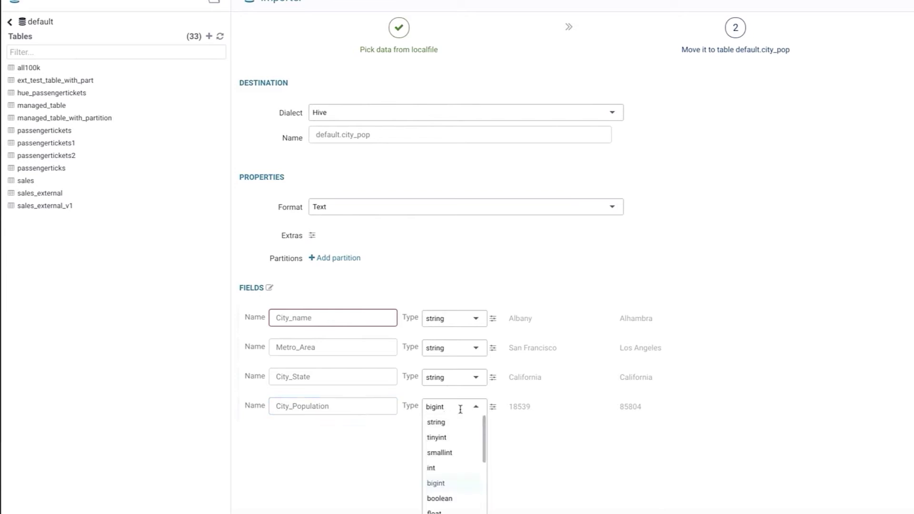
pyautogui.click(453, 487)
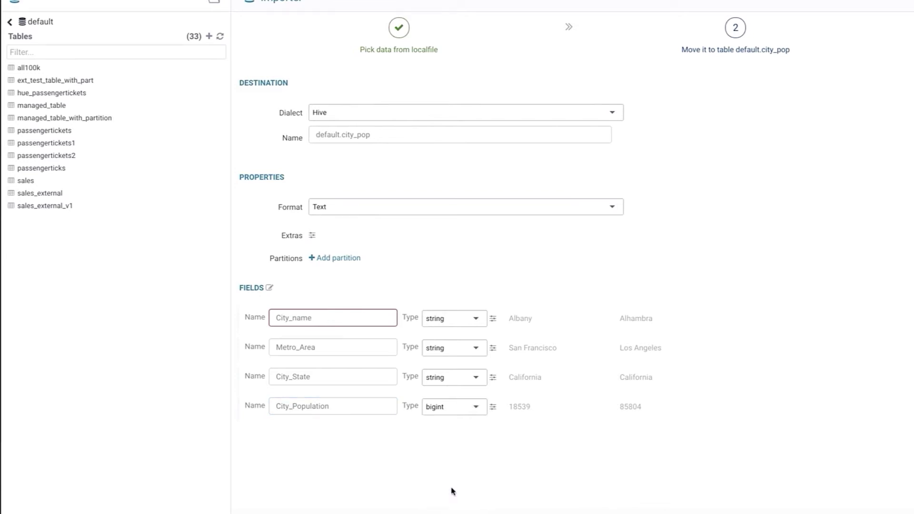
pyautogui.scroll(-2, 452, 491)
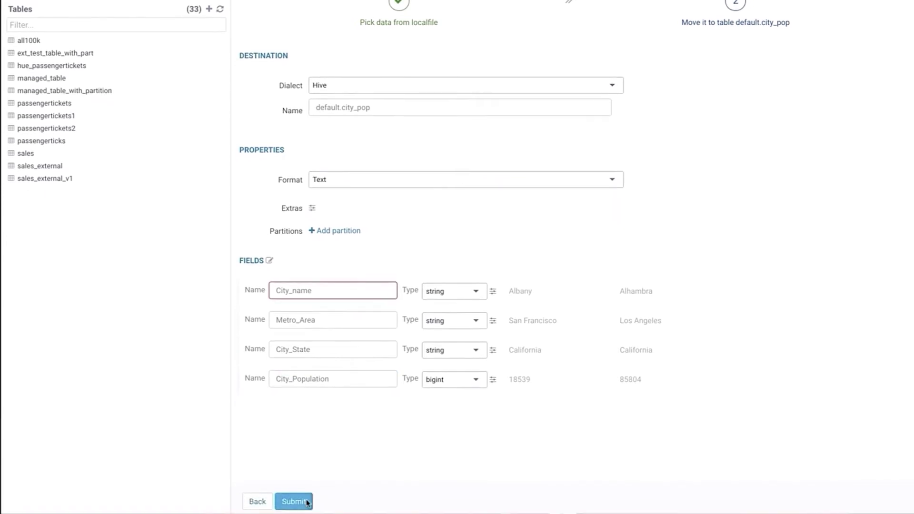
pyautogui.scroll(1, 865, 71)
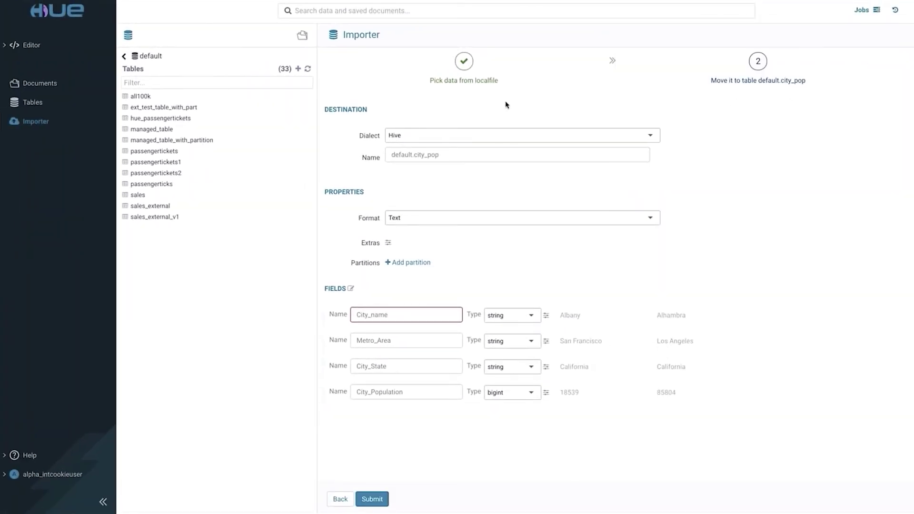
# In the Unified Analytics editor, add a SELECT * FROM default.city_pop query limited to 100 rows below the sales query and run it.
pyautogui.click(33, 47)
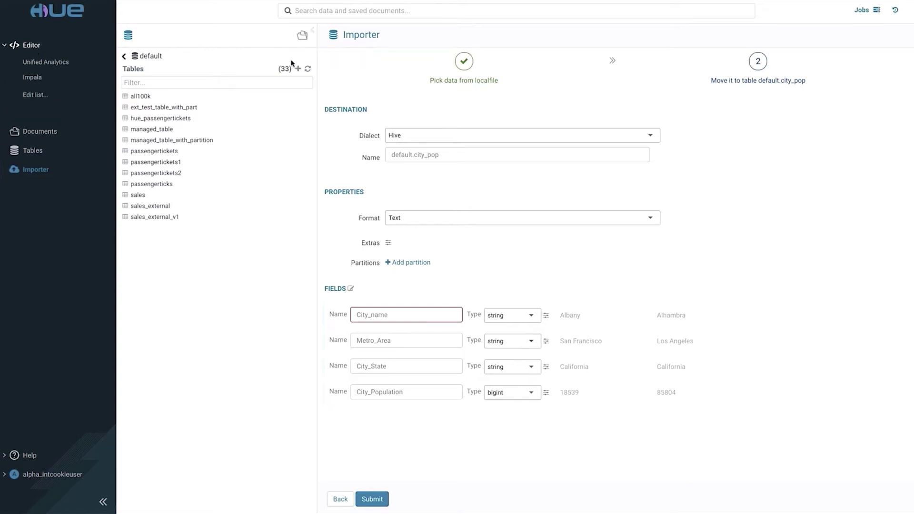
pyautogui.click(40, 63)
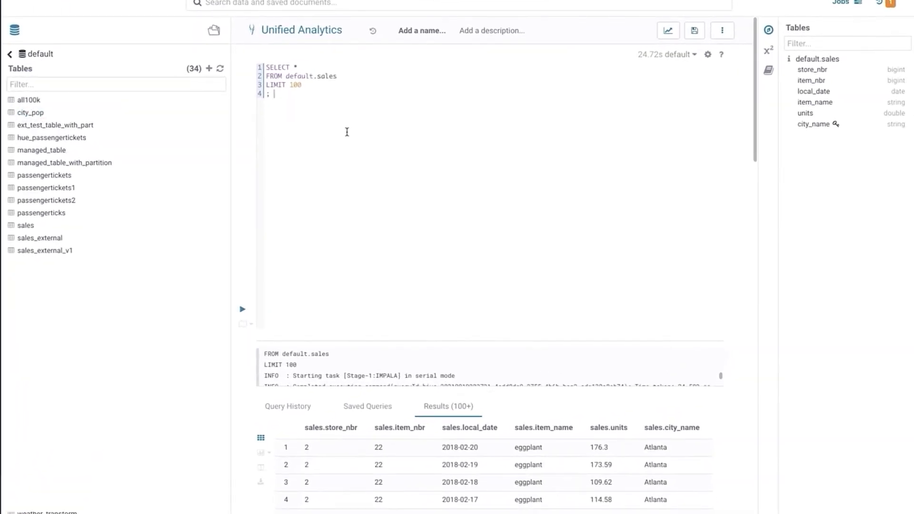
pyautogui.press('Return')
pyautogui.moveTo(24, 112); pyautogui.dragTo(327, 163)
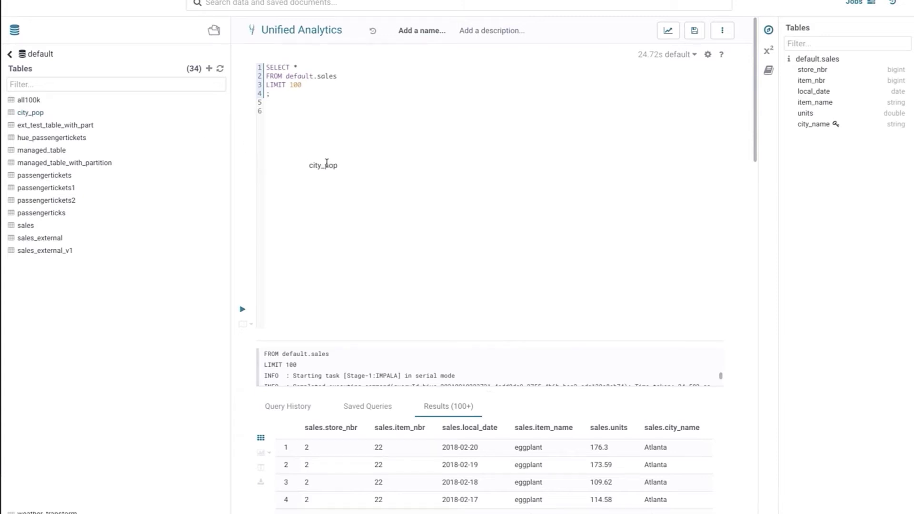
pyautogui.moveTo(327, 162); pyautogui.dragTo(327, 163)
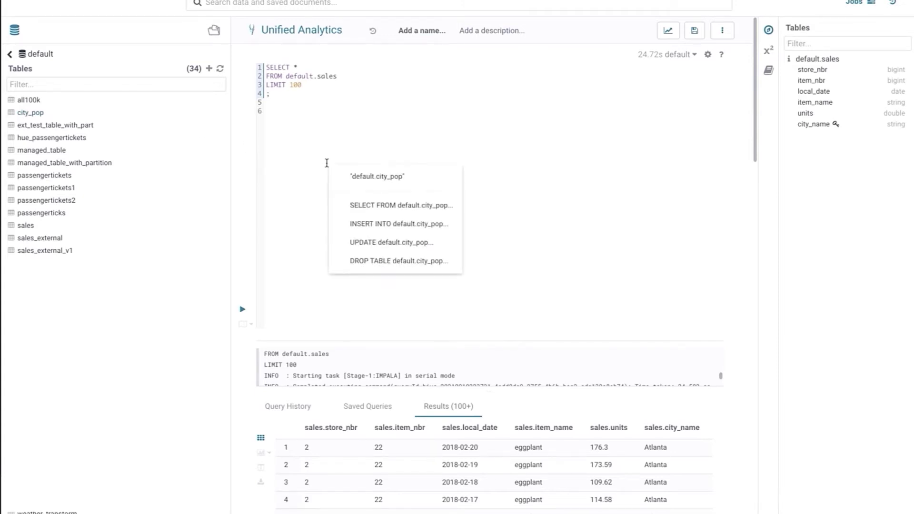
pyautogui.click(402, 206)
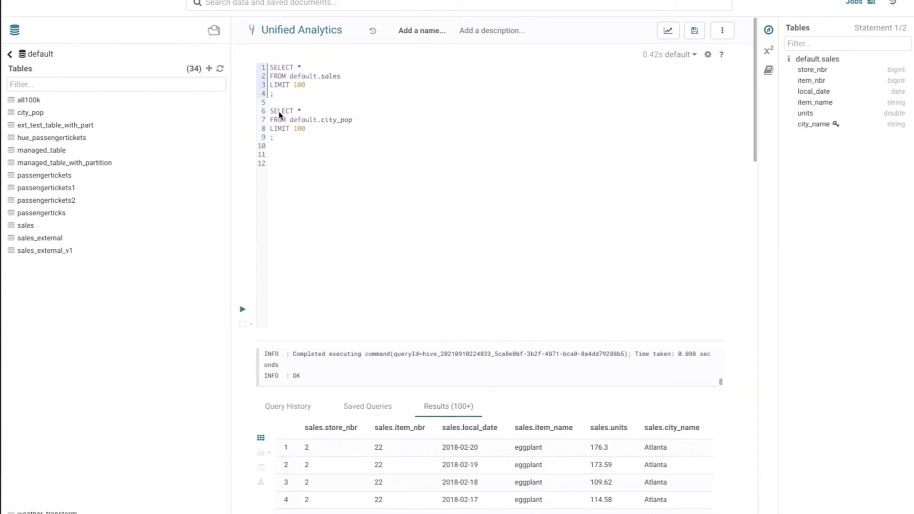
pyautogui.click(281, 118)
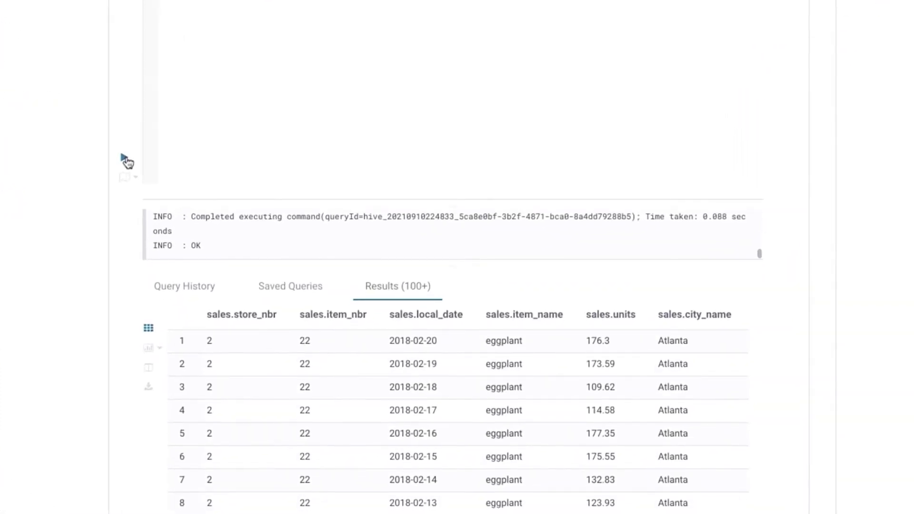
pyautogui.click(126, 159)
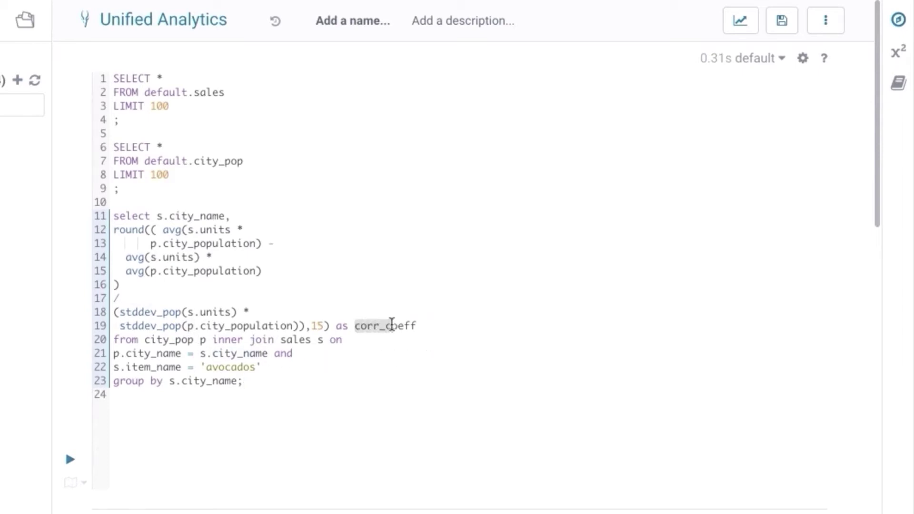
# Run the corr_coeff query that relates avocado units sold to city_population, grouped by city_name.
pyautogui.click(422, 326)
pyautogui.click(71, 462)
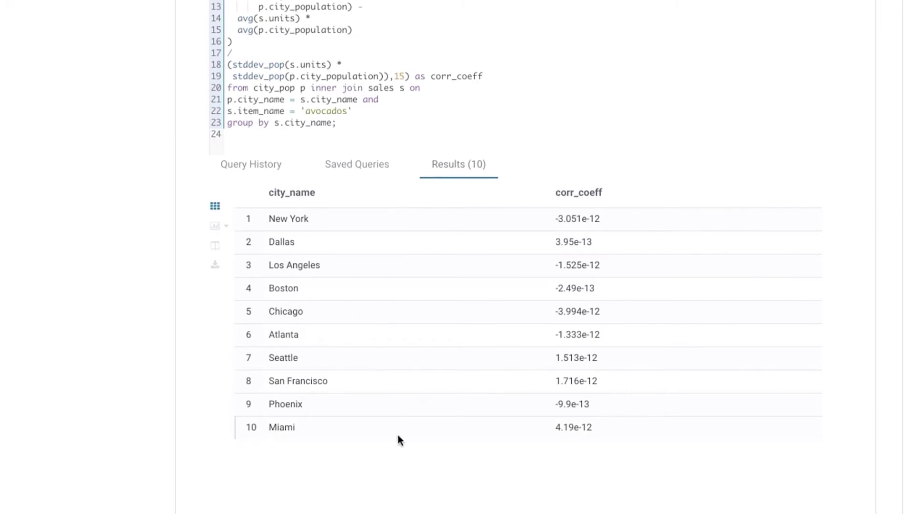
# Add and run a corr_coeff query per city relating avocado sales units to avg_temp_k, joining weather_import with sales on date and city.
pyautogui.scroll(3, 398, 435)
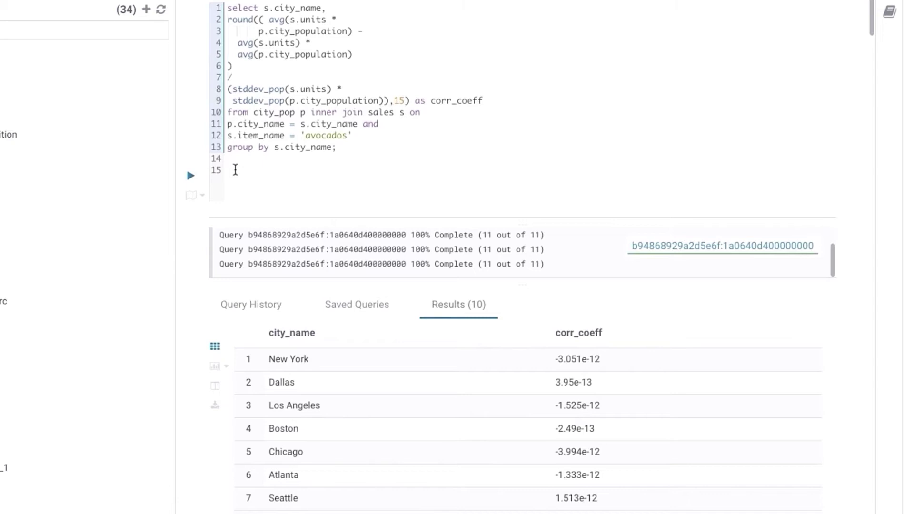
pyautogui.write("select s.city_name, ( avg(s.units *       w.avg_temp_k) -   avg(s.units) *   avg(w.avg_temp_k) ) / (stddev_pop(s.units) *  stddev_pop(w.avg_temp_k)) as corr_coeff from weather_import w inner join sales s on w.local_date = s.local_date and w.city = s.city_name and s.item_name = 'avocados' group by s.city_name;")
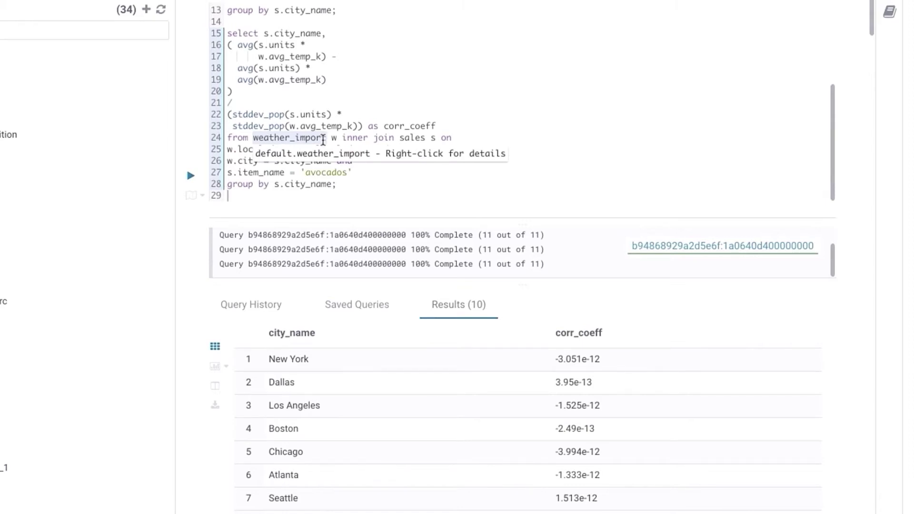
pyautogui.scroll(-3, 204, 182)
pyautogui.click(192, 51)
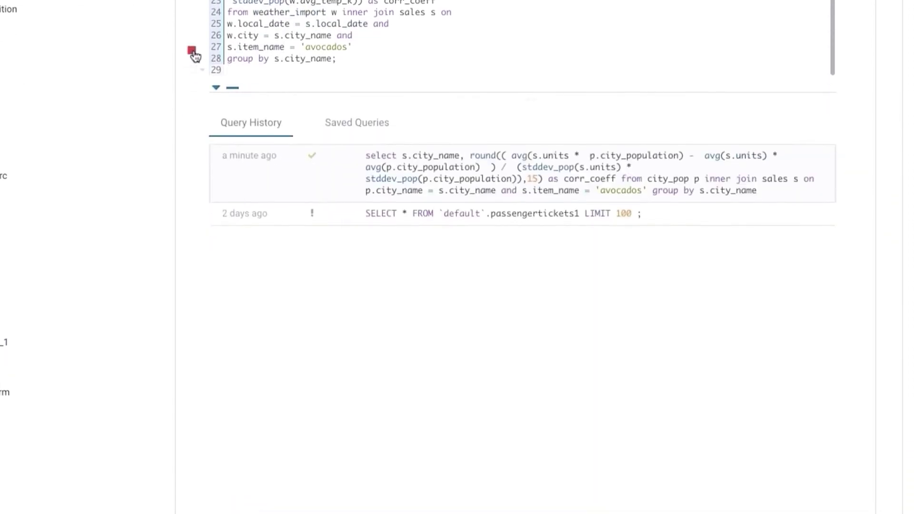
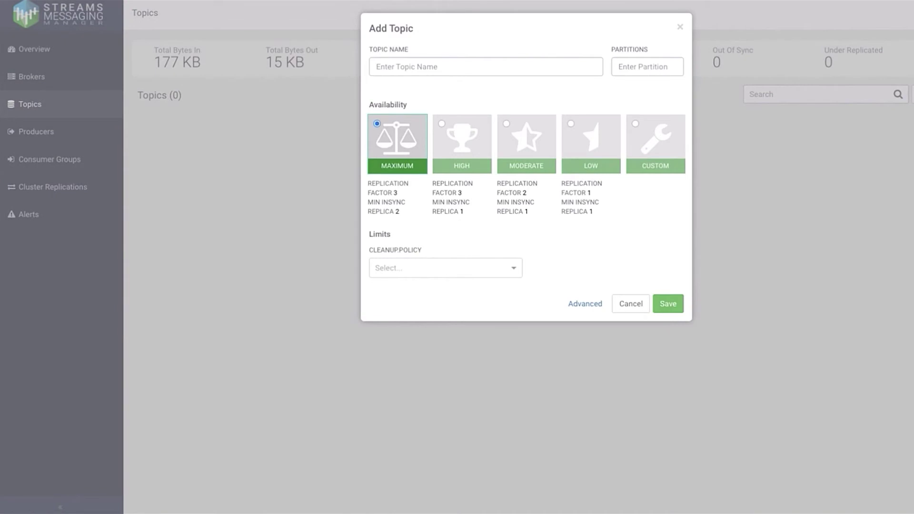
# In Streams Messaging Manager, name the new topic weather and set its partitions to 3.
pyautogui.click(390, 67)
pyautogui.write('weather')
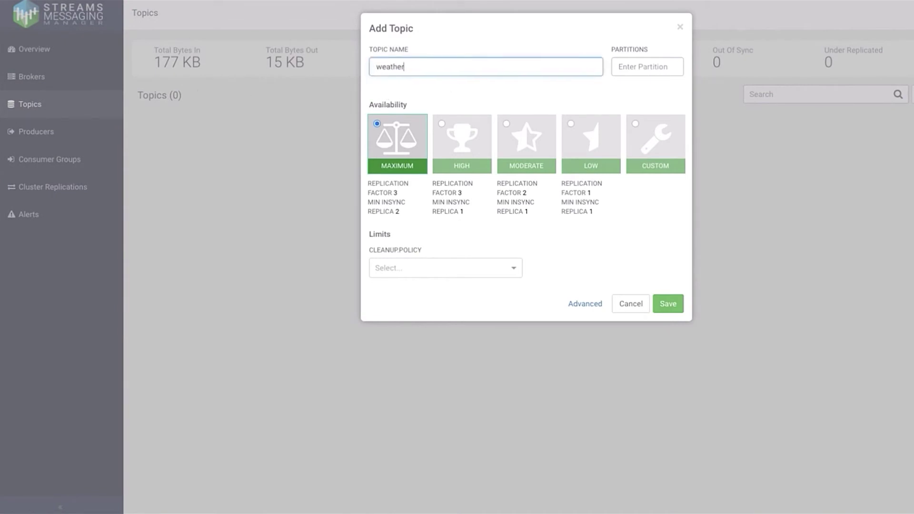
pyautogui.click(644, 74)
pyautogui.write('3')
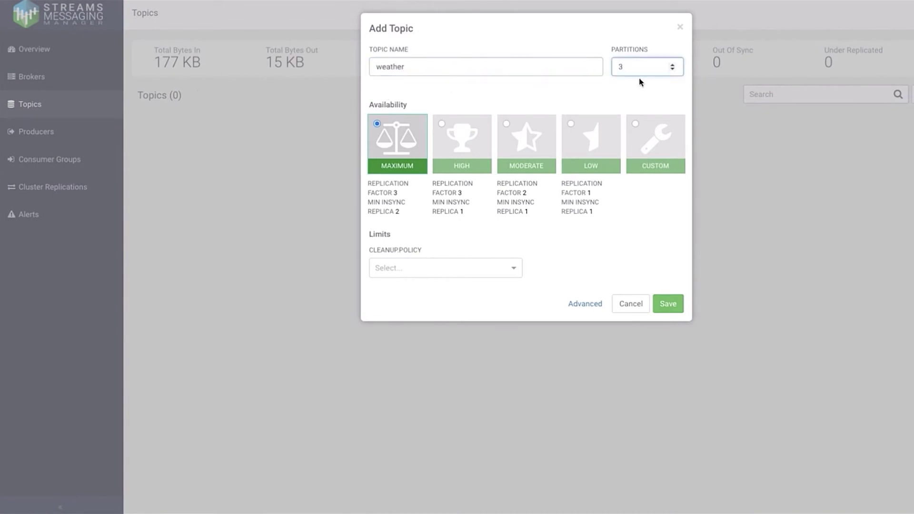
# Set the weather topic's cleanup policy to delete, review its advanced settings and save the topic.
pyautogui.click(513, 269)
pyautogui.click(488, 304)
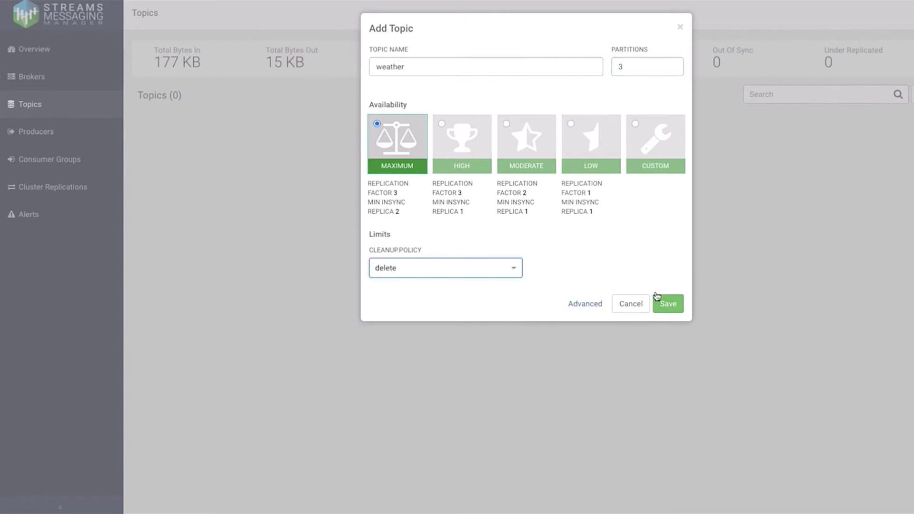
pyautogui.click(601, 307)
pyautogui.scroll(-2, 601, 256)
pyautogui.scroll(-15, 601, 256)
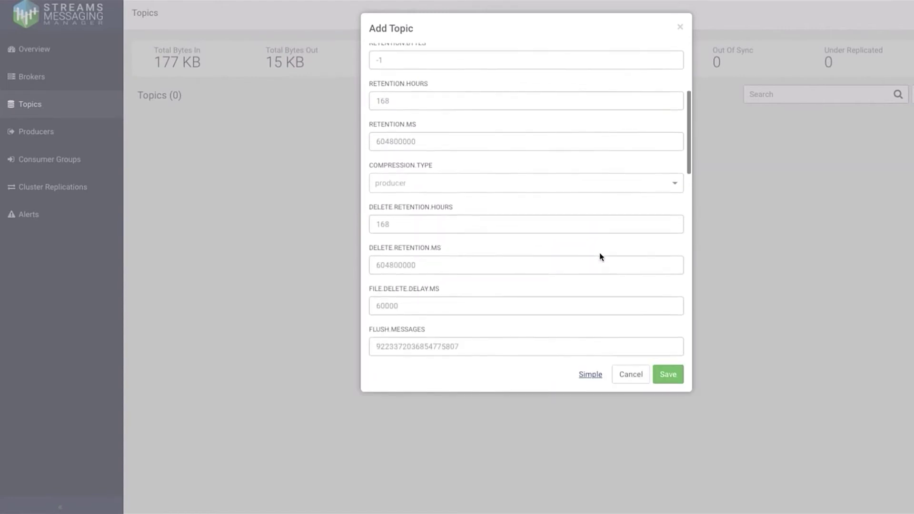
pyautogui.click(660, 379)
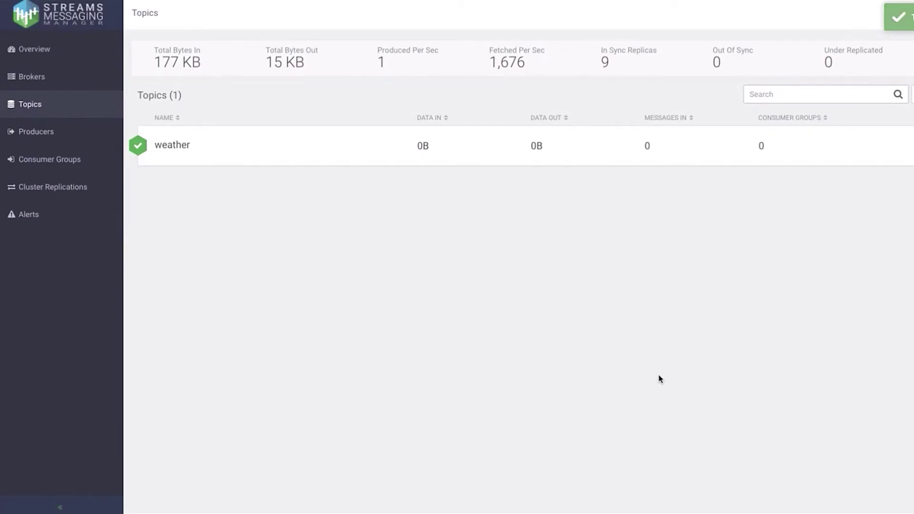
# Create a second topic named weather_forecast with 3 partitions and a cleanup policy, and check the weather topic's partition details.
pyautogui.click(911, 94)
pyautogui.click(570, 65)
pyautogui.write('weather_forecast')
pyautogui.click(646, 66)
pyautogui.write('3')
pyautogui.click(513, 268)
pyautogui.click(471, 286)
pyautogui.click(665, 309)
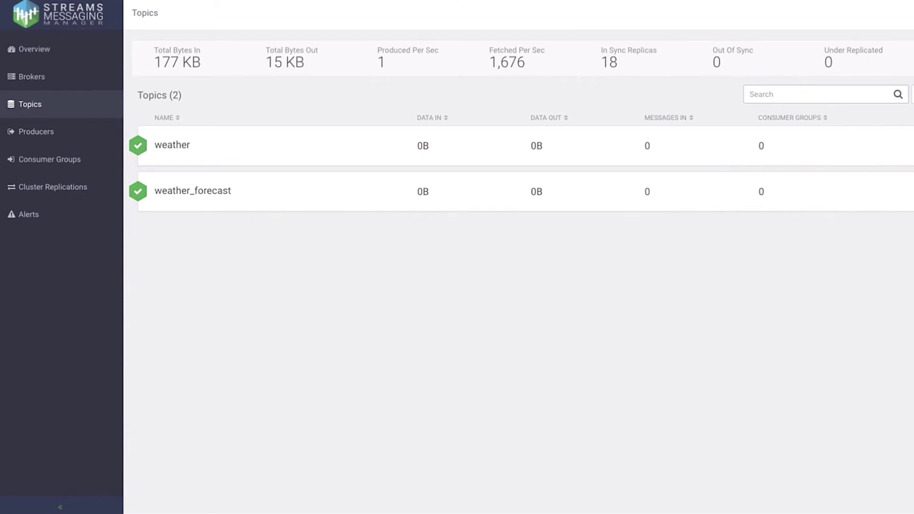
pyautogui.click(171, 145)
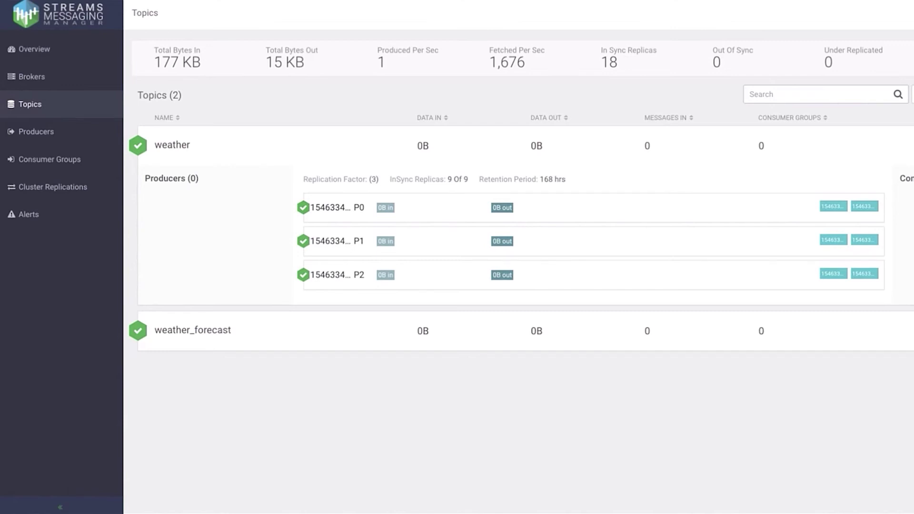
pyautogui.click(172, 145)
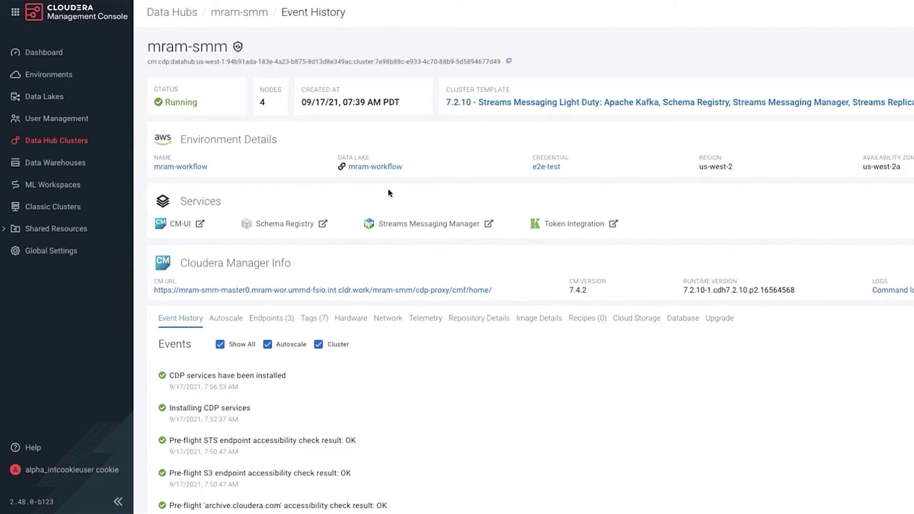
# In the mram-smm cluster's Schema Registry, add a schema named WeatherCurrent with the description "Schema for getting the current weather data".
pyautogui.click(323, 225)
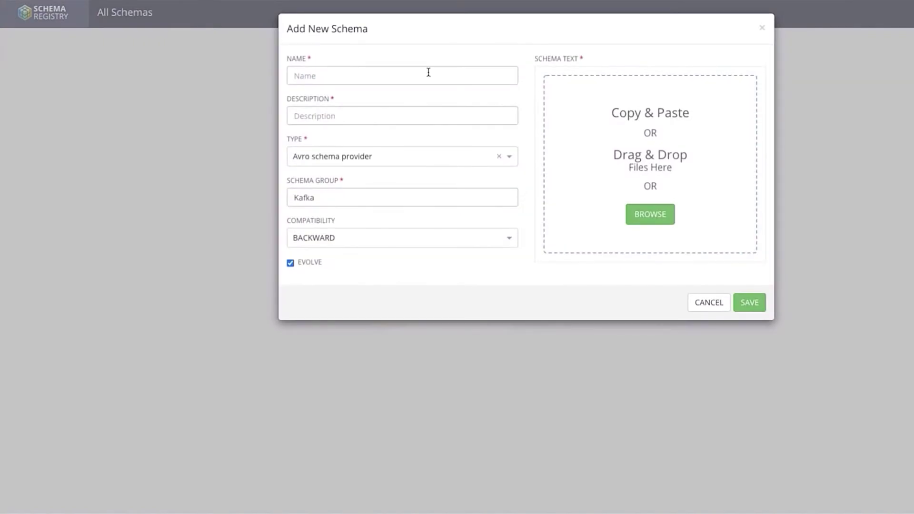
pyautogui.click(428, 71)
pyautogui.write('WeatherCurrent')
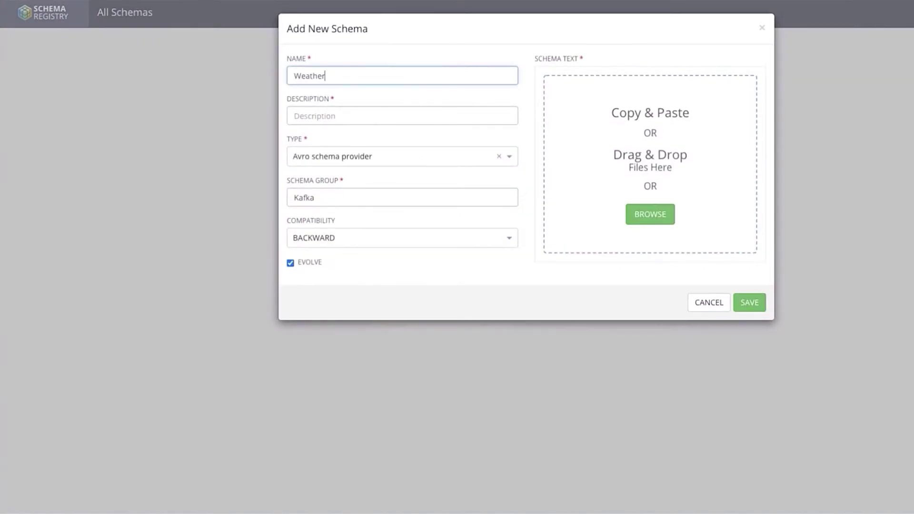
pyautogui.click(420, 115)
pyautogui.write('Topic to pull the current weather data')
pyautogui.hotkey('ctrl', 'a')
pyautogui.write('Sche')
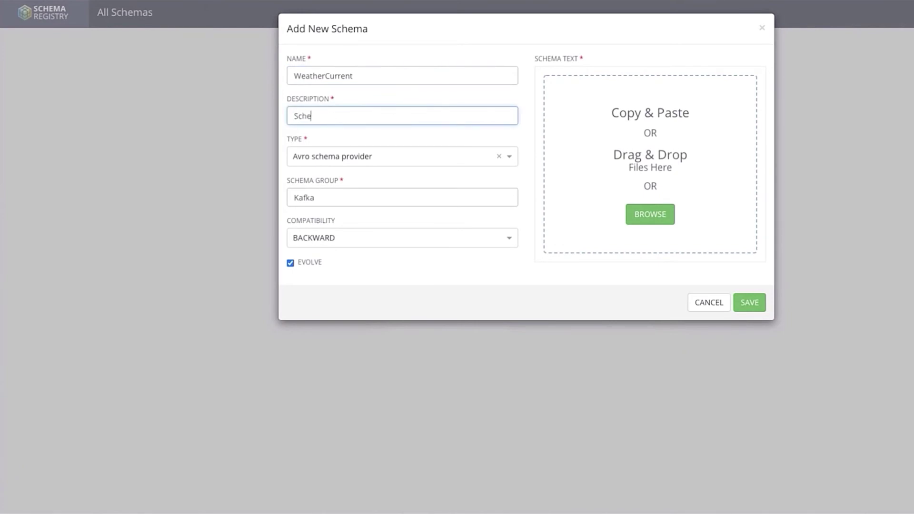
pyautogui.write('ma for getting the current weather data')
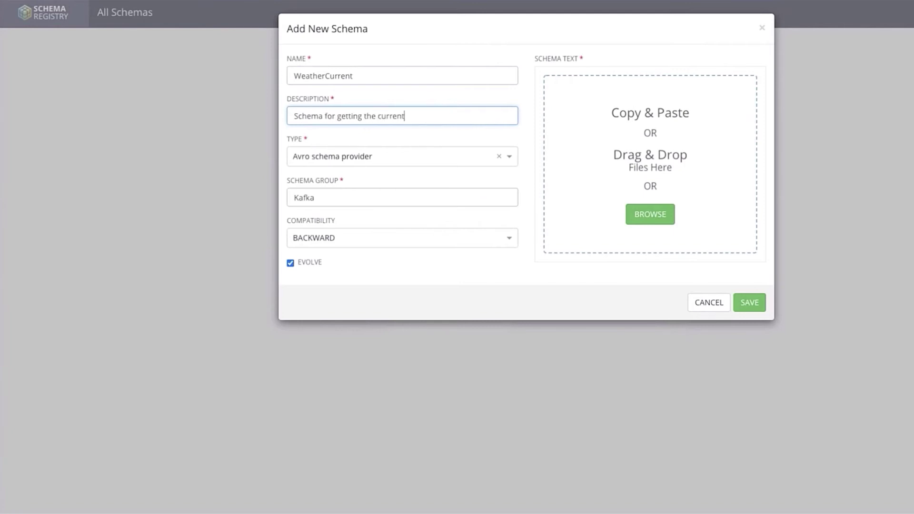
# Keep the Avro schema provider type and BACKWARD compatibility, paste the WeatherEvent record definition as schema text, and save the schema.
pyautogui.click(471, 156)
pyautogui.click(500, 176)
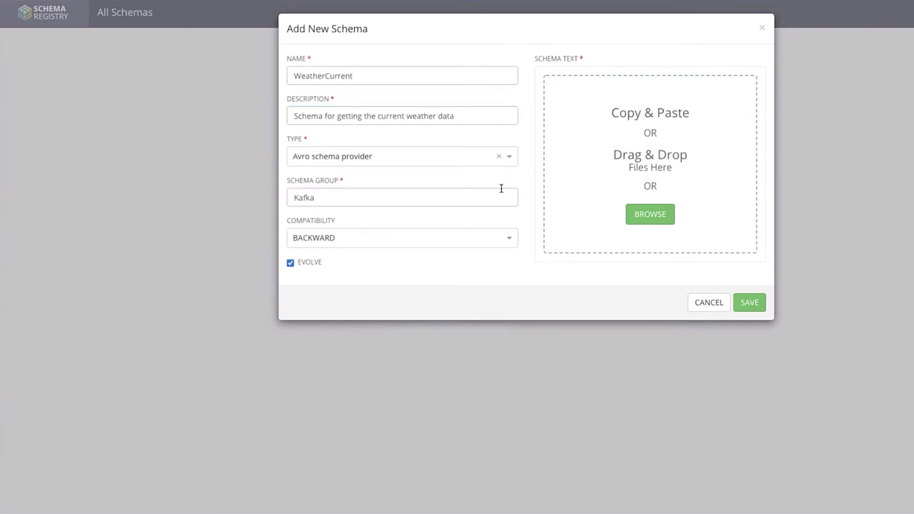
pyautogui.click(486, 237)
pyautogui.click(485, 235)
pyautogui.hotkey('ctrl', 'v')
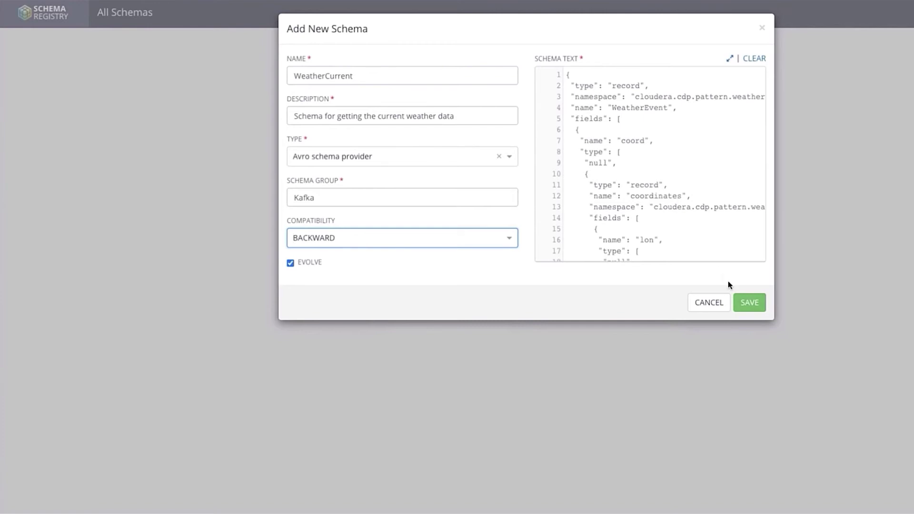
pyautogui.click(755, 307)
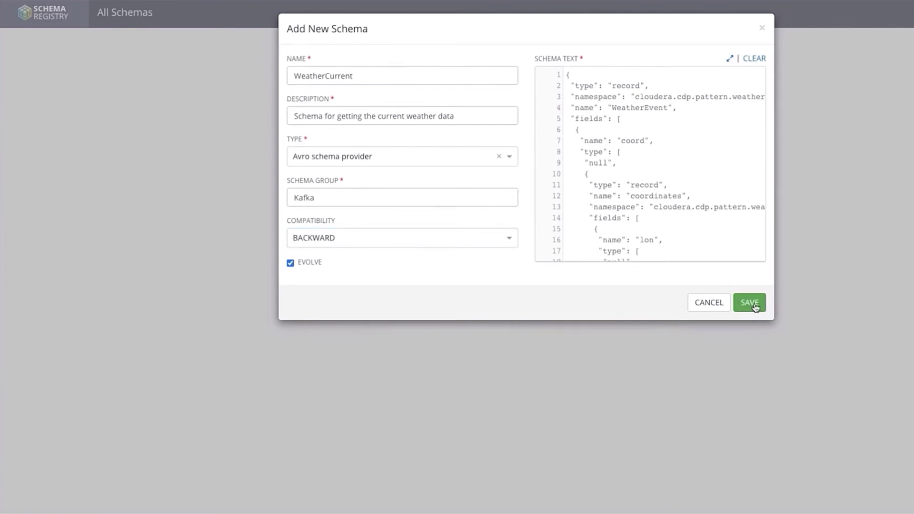
pyautogui.click(755, 308)
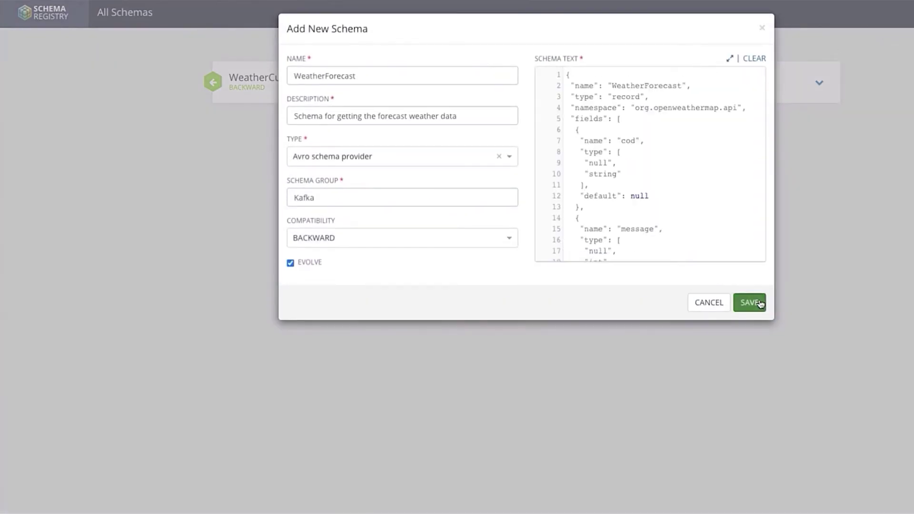
# Save the WeatherForecast schema described as "Schema for getting the forecast weather data".
pyautogui.click(759, 307)
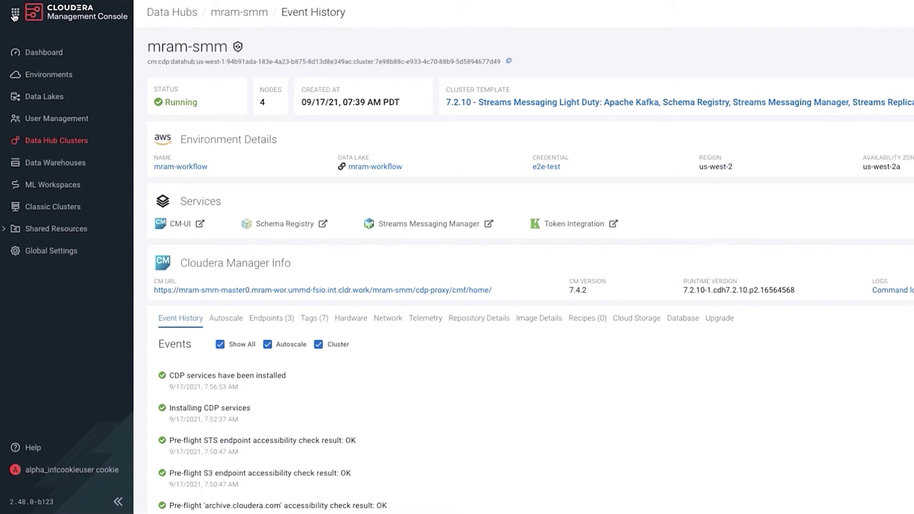
# Switch to Cloudera DataFlow and import Demo_Weather_to_Kafka.json into the catalog as a flow definition named Weather_data_to_Kafka.
pyautogui.click(15, 14)
pyautogui.click(63, 99)
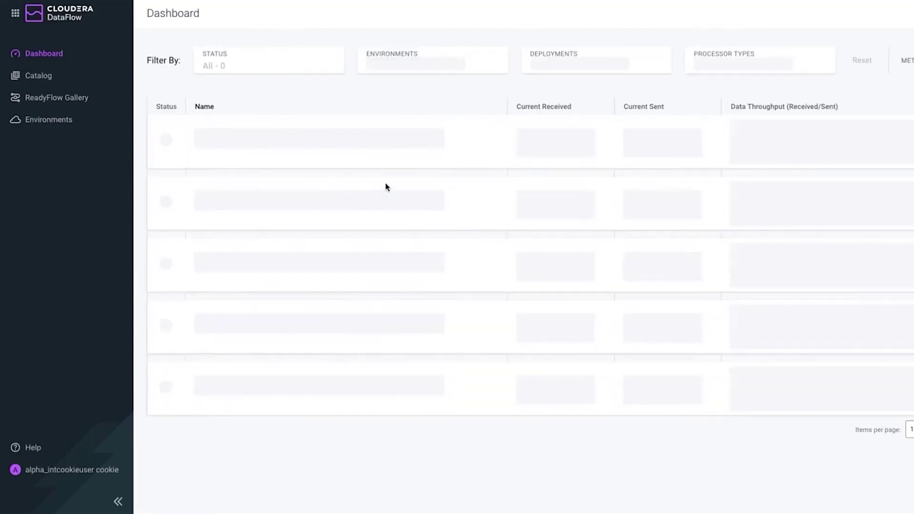
pyautogui.click(46, 76)
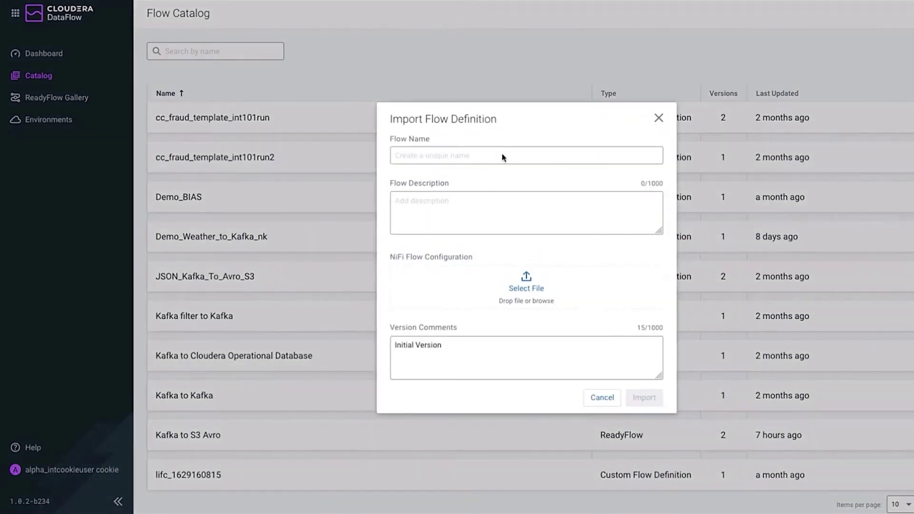
pyautogui.click(502, 155)
pyautogui.write('Weather_data')
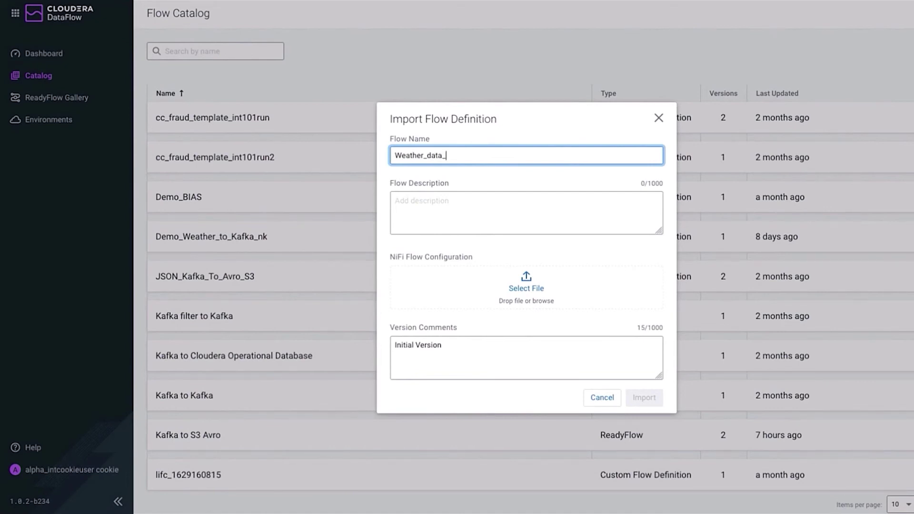
pyautogui.write('_to_Kafka')
pyautogui.moveTo(460, 265); pyautogui.dragTo(521, 285)
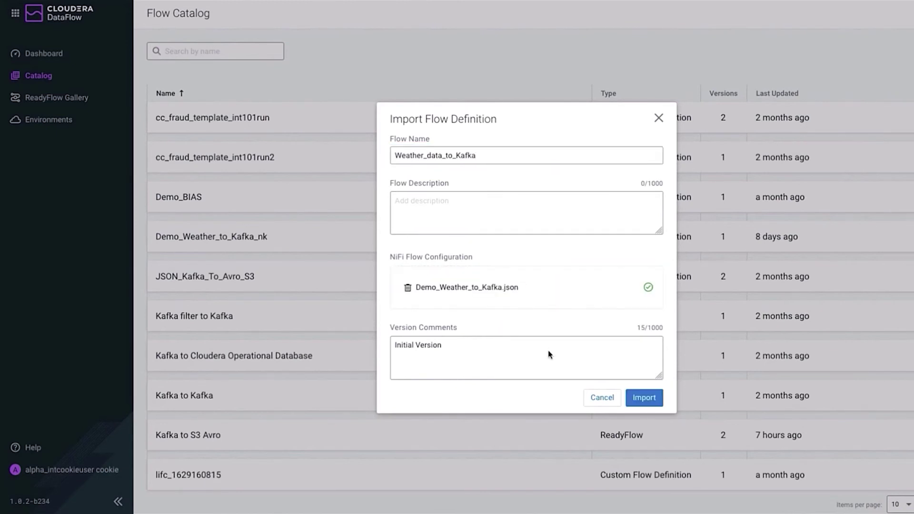
pyautogui.click(652, 399)
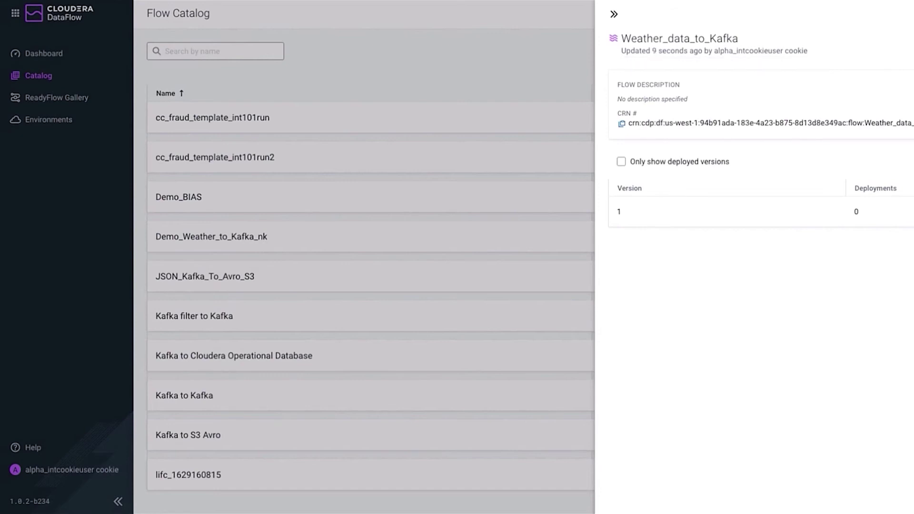
# Start deploying version 1 of the Weather_data_to_Kafka flow with mram-workflow as the target environment.
pyautogui.click(715, 211)
pyautogui.click(640, 243)
pyautogui.click(630, 324)
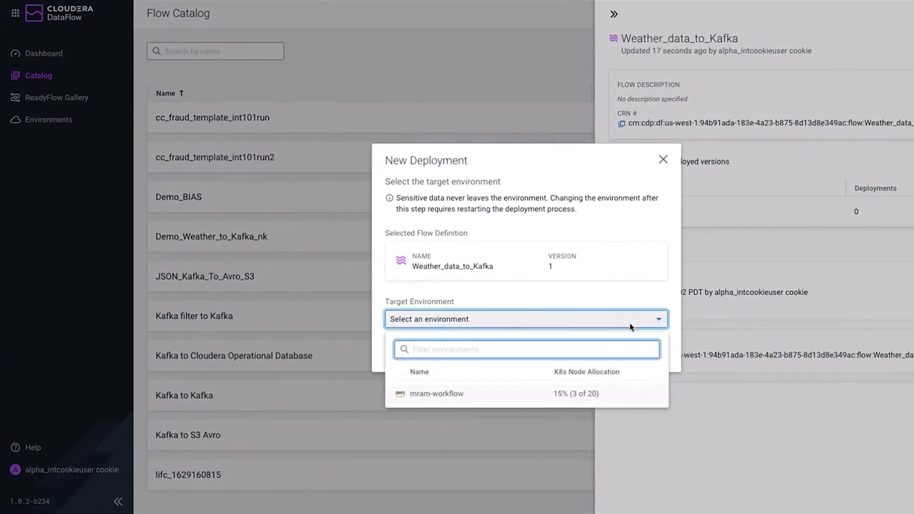
pyautogui.click(470, 396)
pyautogui.click(628, 353)
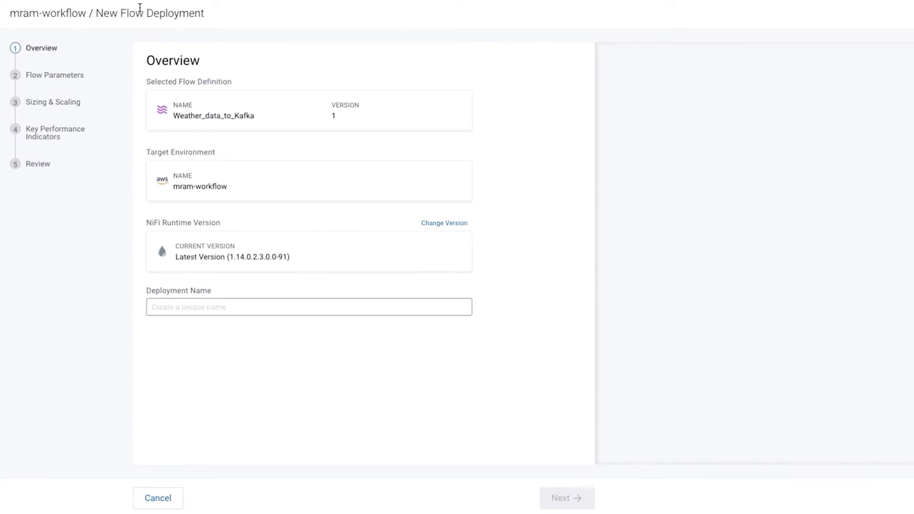
# Name the deployment Weather_data_to_Kafka and continue to the flow parameters.
pyautogui.click(190, 307)
pyautogui.write('Weather_data_to_Kaf')
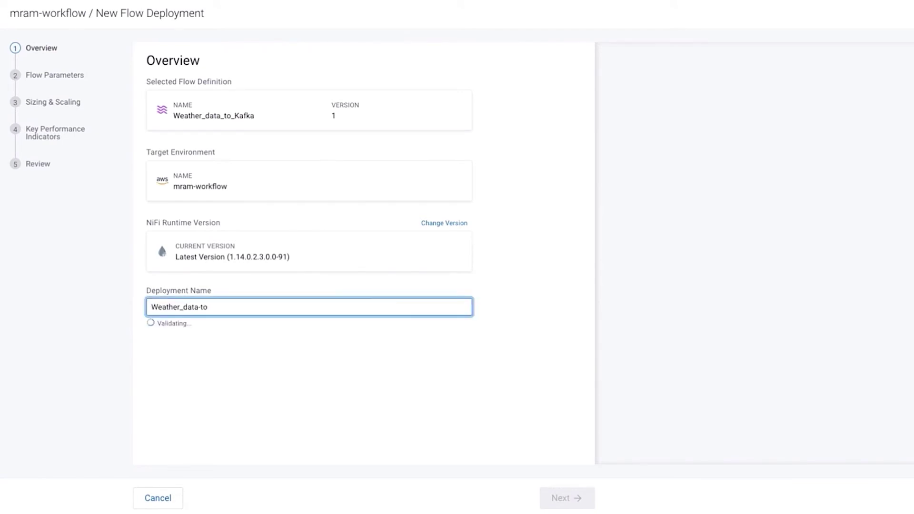
pyautogui.write('ka')
pyautogui.click(565, 500)
# Paste the CDP workload user password into the flow parameters, review the remaining values and continue to sizing and scaling.
pyautogui.scroll(-3, 503, 241)
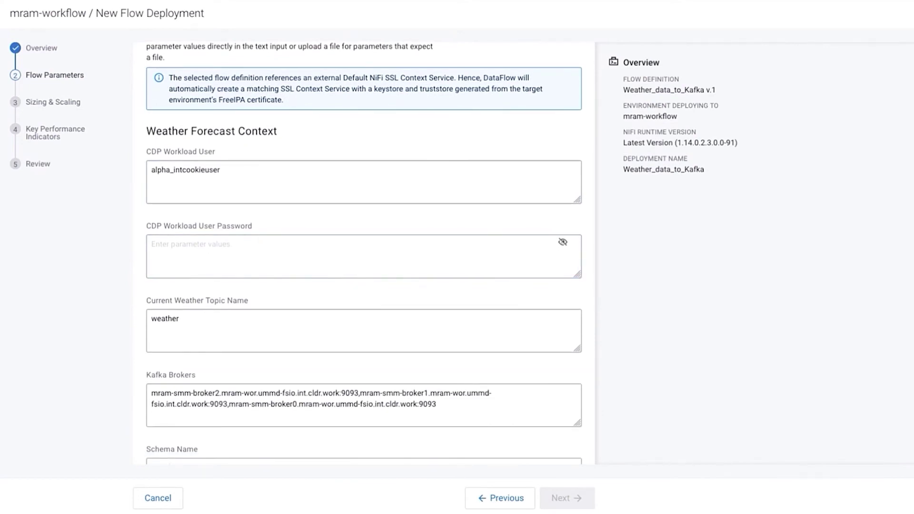
pyautogui.scroll(-2, 449, 270)
pyautogui.click(341, 153)
pyautogui.hotkey('ctrl', 'v')
pyautogui.scroll(-3, 349, 203)
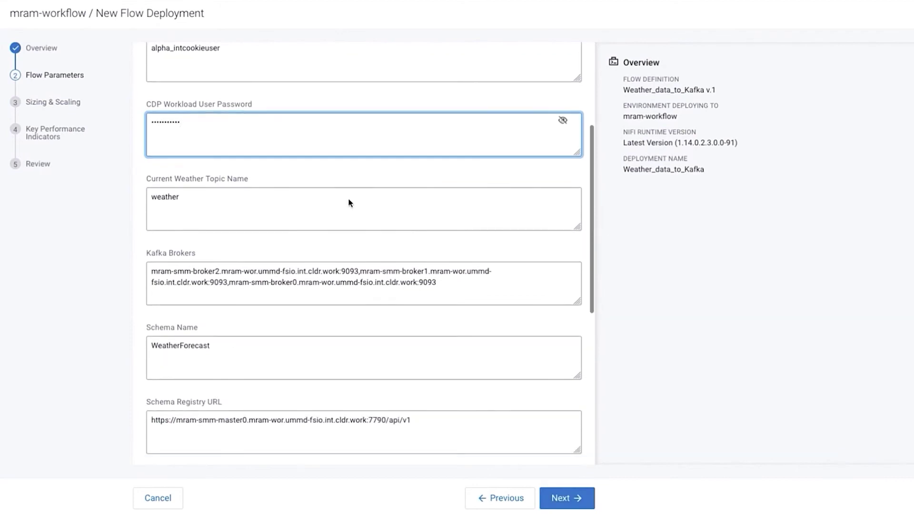
pyautogui.scroll(-5, 349, 203)
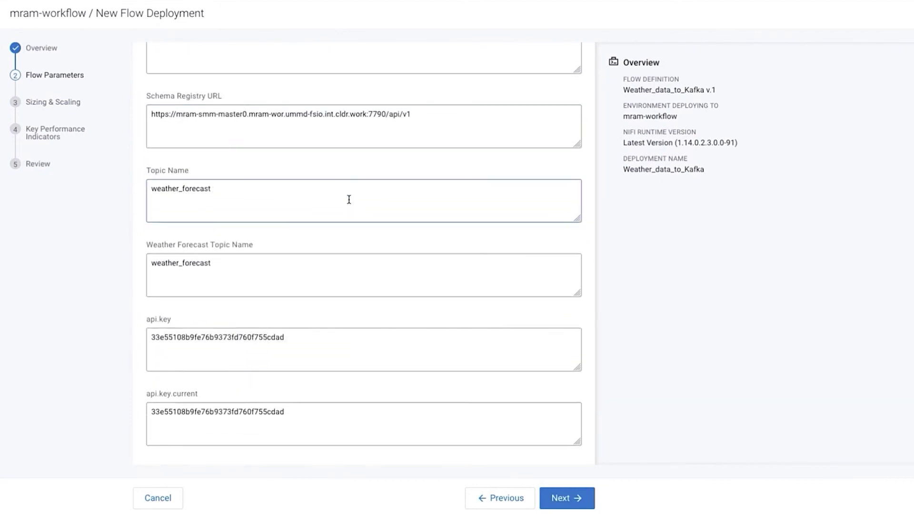
pyautogui.click(571, 498)
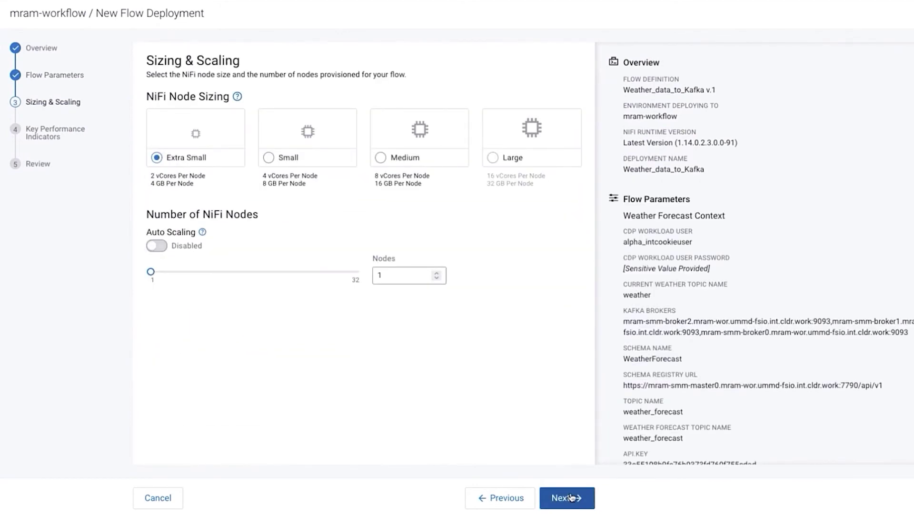
# Choose the Small NiFi node size, skip adding key performance indicators and deploy the flow.
pyautogui.click(270, 158)
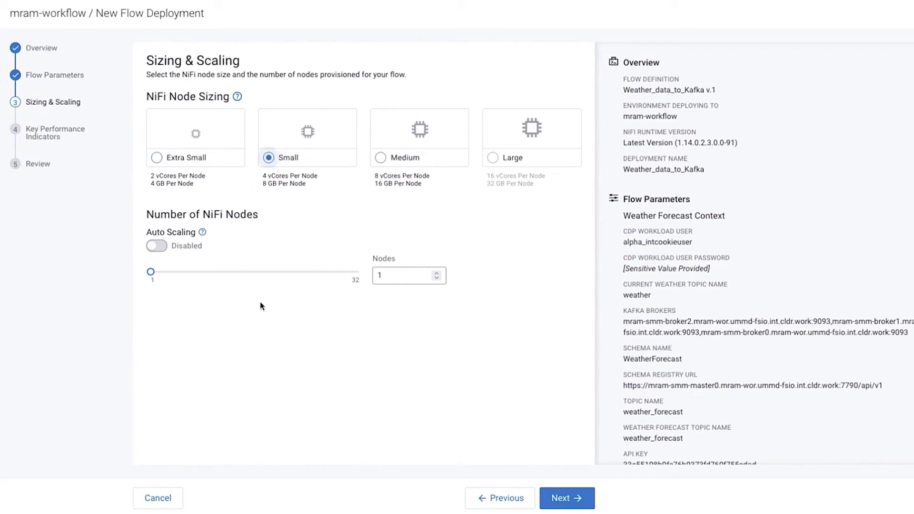
pyautogui.click(570, 498)
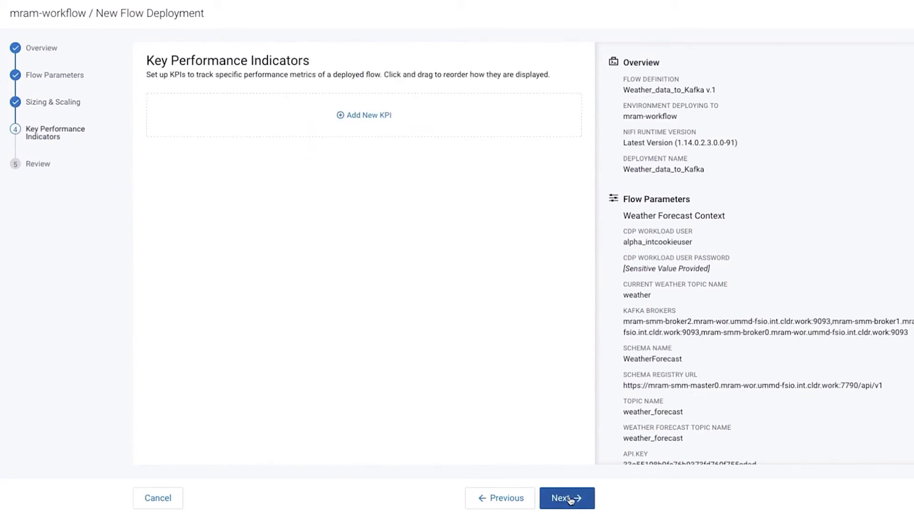
pyautogui.click(570, 498)
pyautogui.click(569, 500)
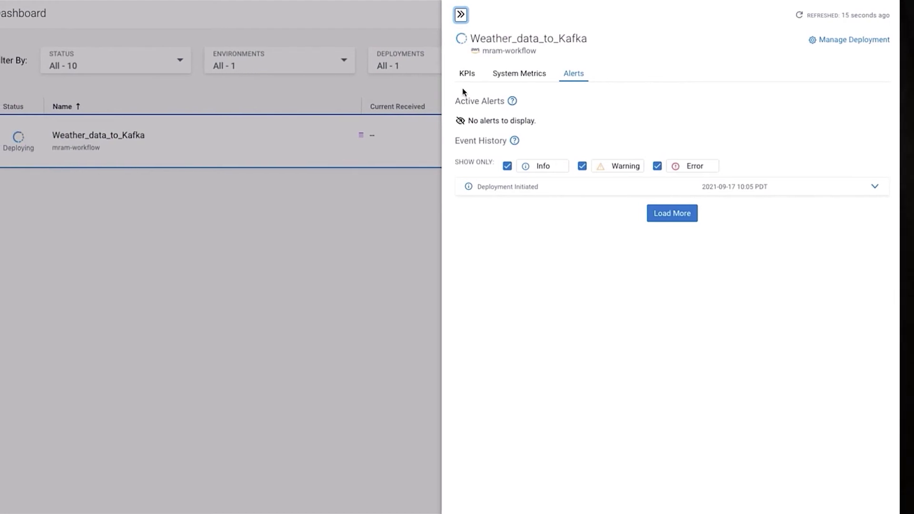
# Close the deployment details and open the added Kafka to S3 Avro flow definition from the ReadyFlow Gallery.
pyautogui.click(473, 16)
pyautogui.rightClick(42, 101)
pyautogui.click(42, 100)
pyautogui.click(42, 99)
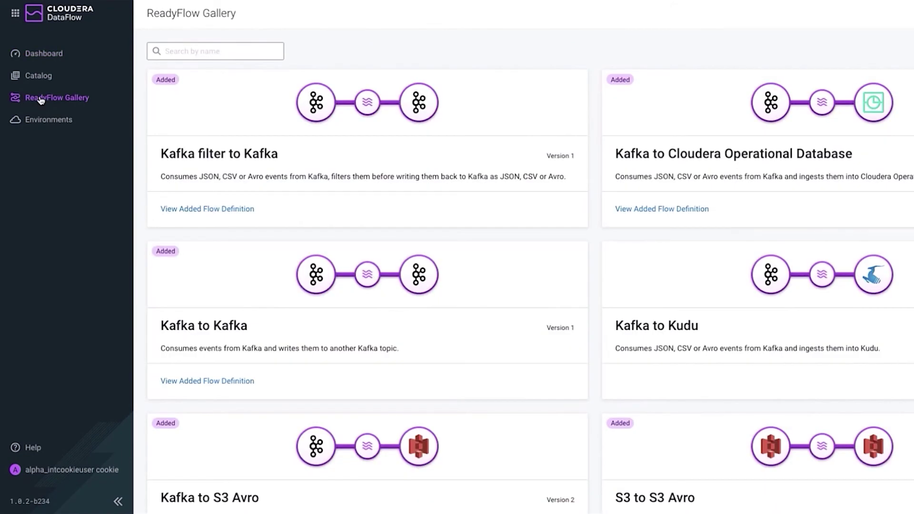
pyautogui.scroll(-3, 500, 188)
pyautogui.click(228, 486)
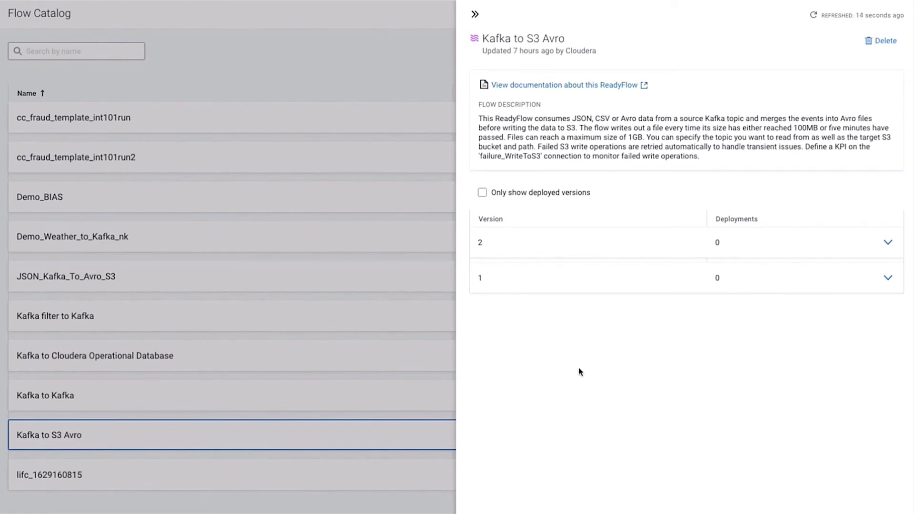
# Start a deployment of Kafka to S3 Avro version 2 with mram-workflow as the target environment.
pyautogui.click(643, 245)
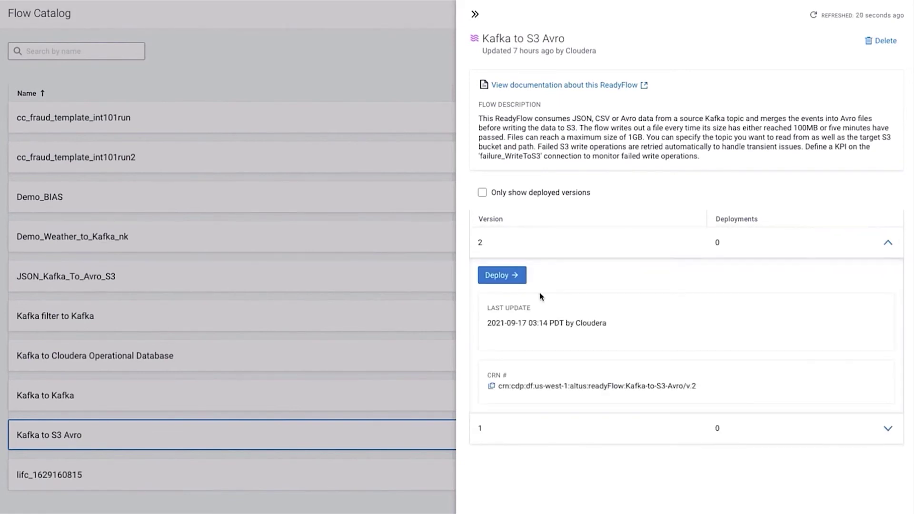
pyautogui.click(503, 276)
pyautogui.click(395, 319)
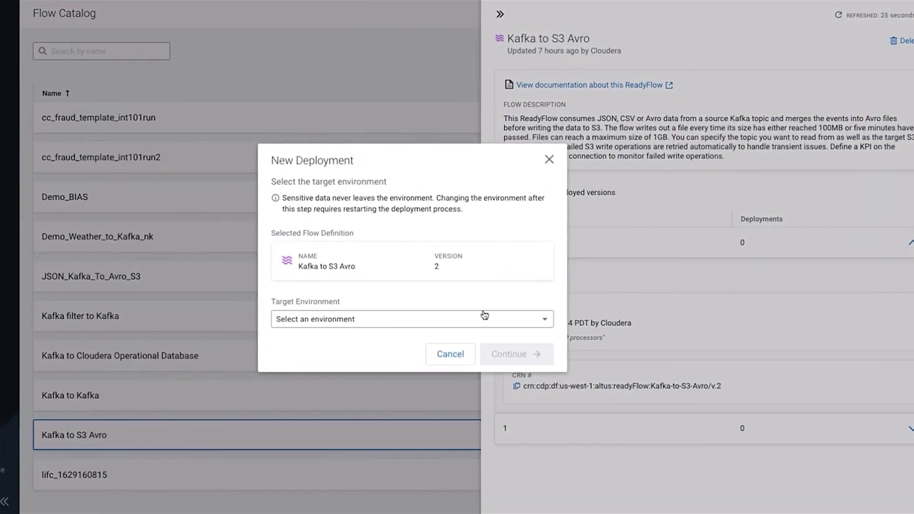
pyautogui.click(464, 395)
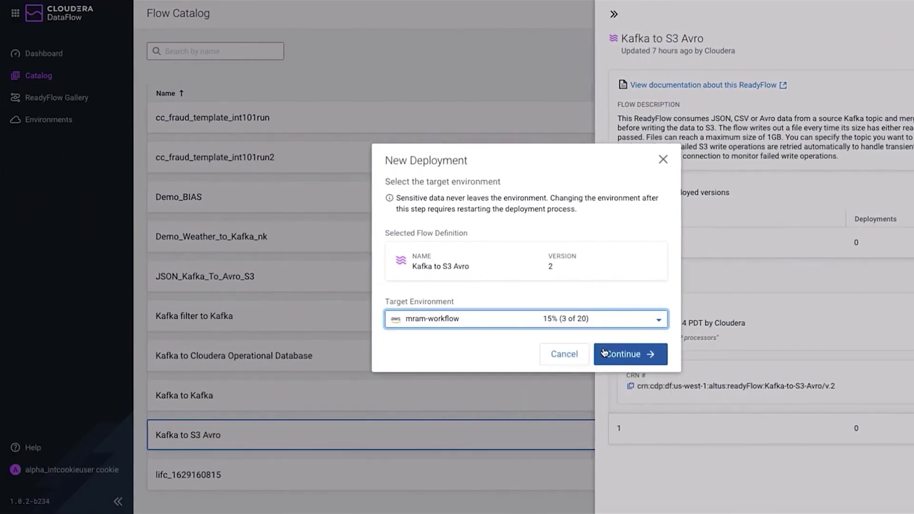
pyautogui.click(616, 355)
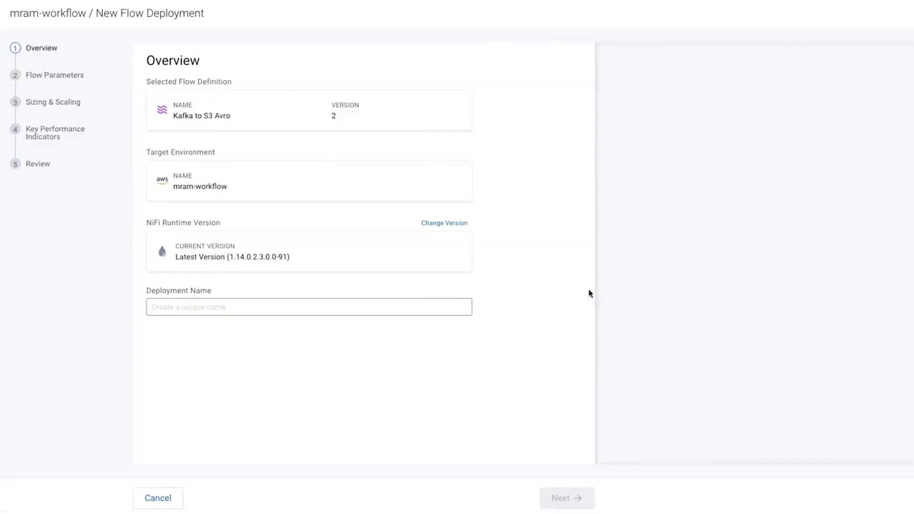
# Name the deployment Current_Weather_Data_To_S3 and continue to the flow parameters.
pyautogui.write('Weather')
pyautogui.hotkey('ctrl', 'a')
pyautogui.press('BackSpace')
pyautogui.press('Tab')
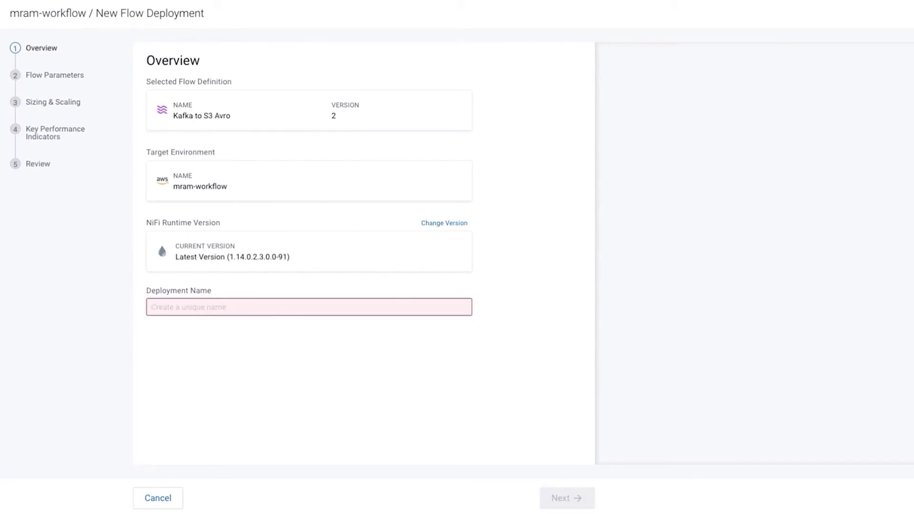
pyautogui.click(359, 302)
pyautogui.write('Current_Weather_Data_To_S3')
pyautogui.click(562, 497)
# Paste the CDP workload user name and the CDP workload user password into the flow parameters.
pyautogui.scroll(-1, 530, 352)
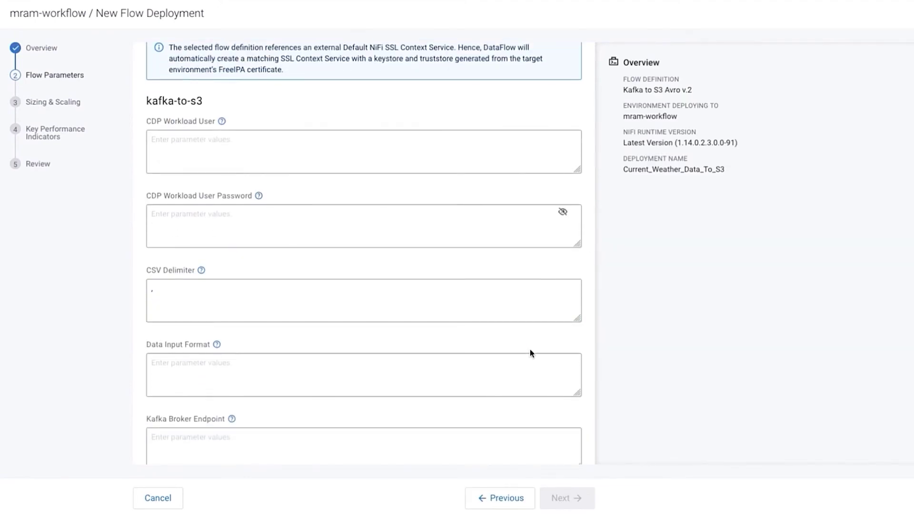
pyautogui.click(288, 141)
pyautogui.hotkey('ctrl', 'v')
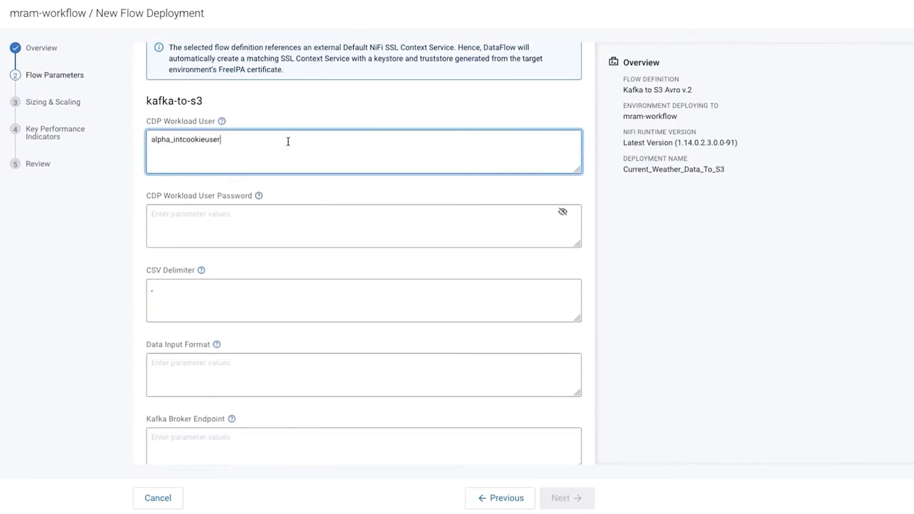
pyautogui.click(256, 217)
pyautogui.hotkey('ctrl', 'v')
pyautogui.scroll(-1, 262, 234)
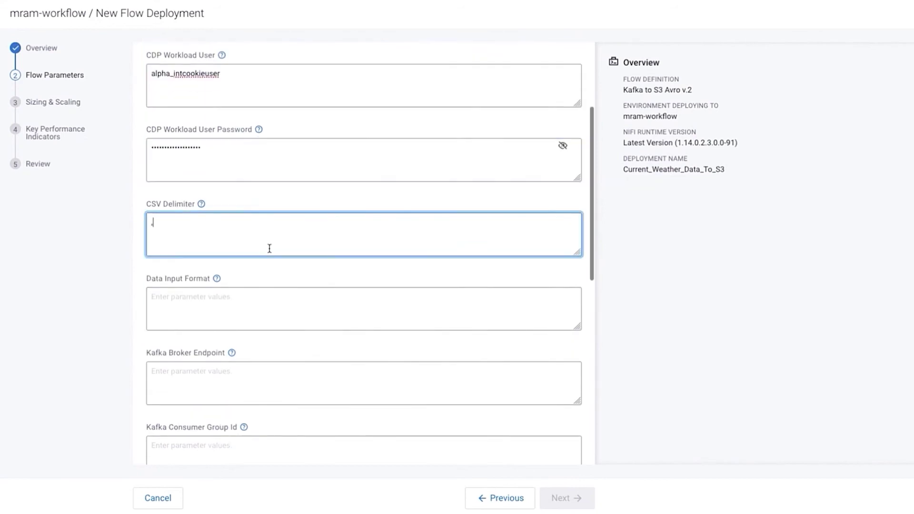
# Keep the comma as CSV delimiter, set the data input format to JSON and enter the three mram-smm broker endpoints on port 9093.
pyautogui.click(270, 249)
pyautogui.scroll(-1, 269, 257)
pyautogui.click(269, 265)
pyautogui.scroll(-1, 275, 306)
pyautogui.write('JSON')
pyautogui.press('Tab')
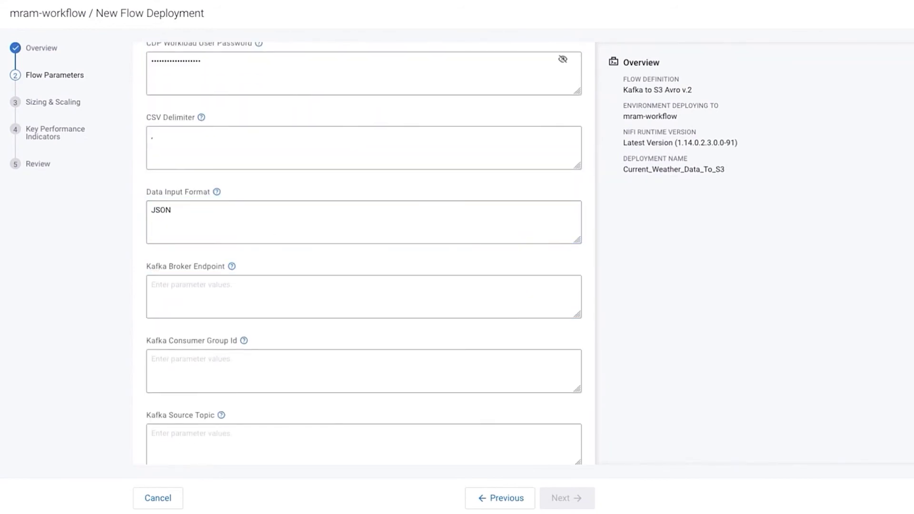
pyautogui.write('mram-smm-broker1.mram-wor.ummd-fsio.int.cldr.work:9093,mram-smm-broker0.mram-wor.ummd-fsio.int.cldr.work:9093,mram-smm-broker2.mram-wor.ummd-fsio.int.cldr.work:9093')
# Set the Kafka consumer group ID to Current_weather and the Kafka source topic to weather.
pyautogui.click(289, 368)
pyautogui.scroll(-1, 291, 368)
pyautogui.write('Current_weather')
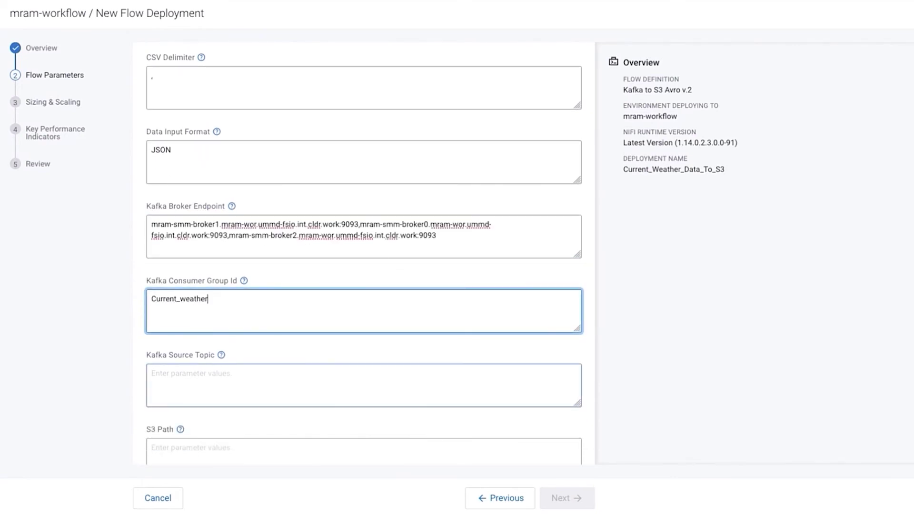
pyautogui.scroll(-3, 332, 308)
pyautogui.click(332, 259)
pyautogui.write('weather')
# Set the S3 path to bi-workflow/biworkflow and the S3 bucket to cdp-e2einterop-shared-env.
pyautogui.click(410, 317)
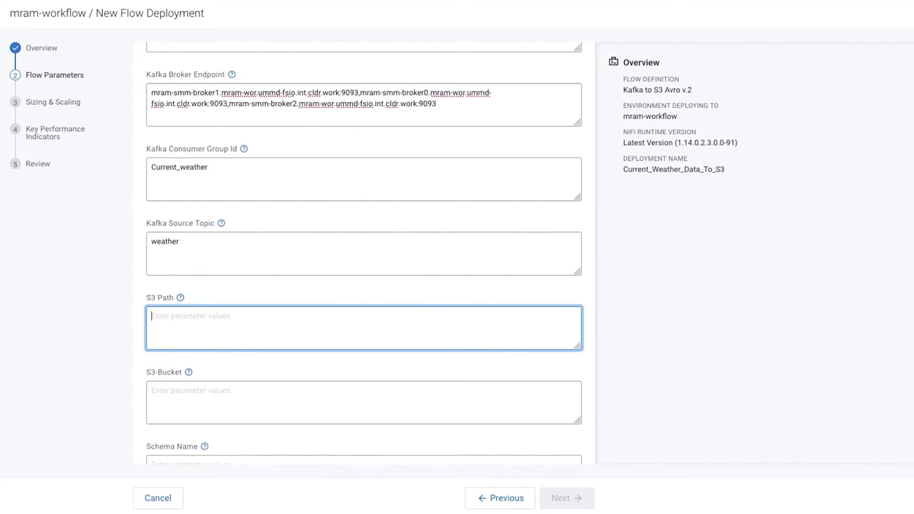
pyautogui.click(458, 315)
pyautogui.write('bi-workflow/biworkflow')
pyautogui.press('Tab')
pyautogui.click(498, 388)
pyautogui.write('cdp-e2interop-shared-env')
pyautogui.scroll(-3, 498, 387)
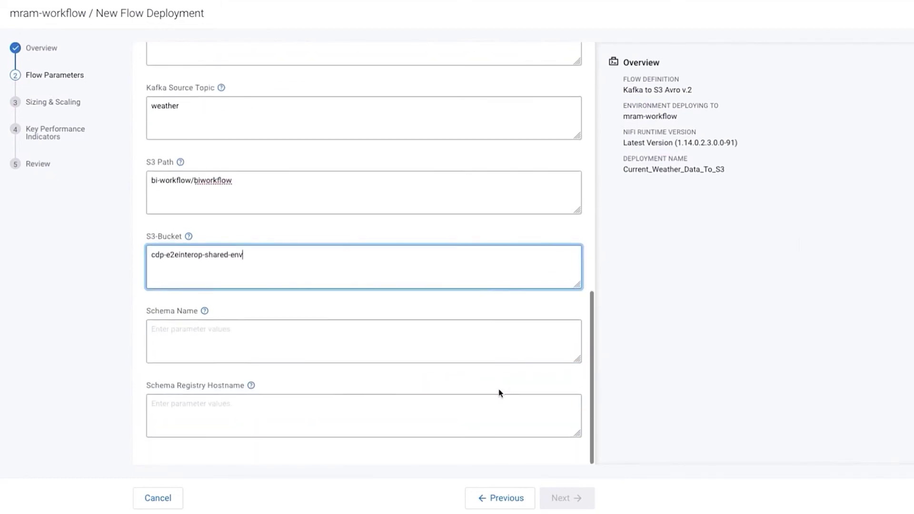
# Enter schema name WeatherCurrent and registry hostname mram-smm-master0.mram-wor.ummd-fsio.int.cldr.work, and continue to sizing and scaling.
pyautogui.click(435, 332)
pyautogui.write('WeatherCurrent')
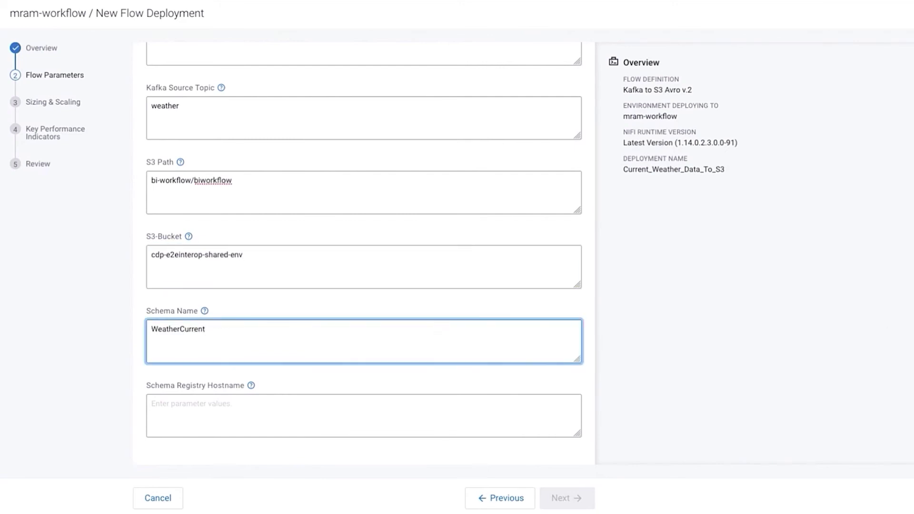
pyautogui.press('Tab')
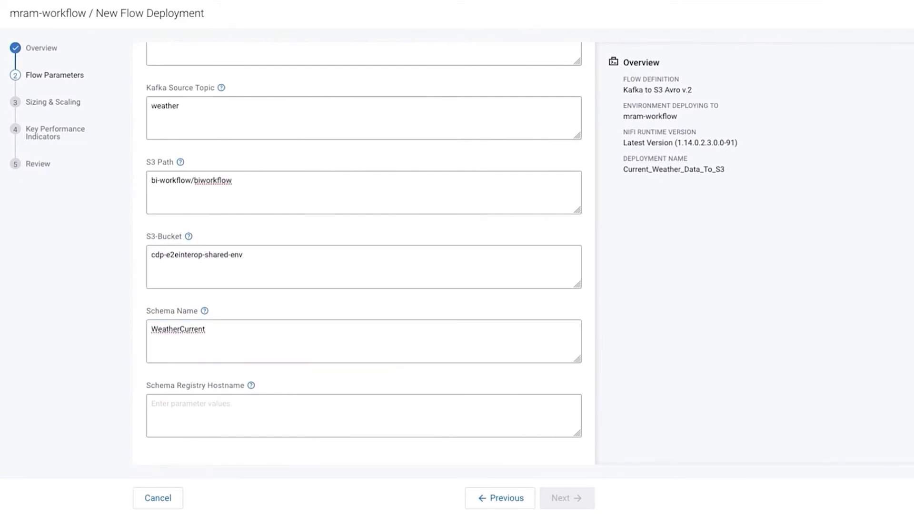
pyautogui.click(353, 406)
pyautogui.write('mram-smm-master0.mram-wor.ummd-fsio.int.cldr.work')
pyautogui.click(619, 458)
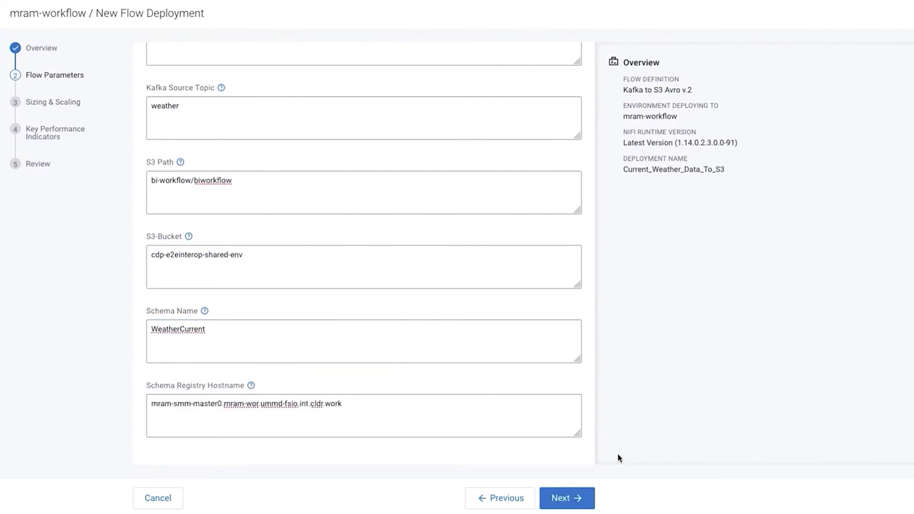
pyautogui.click(571, 495)
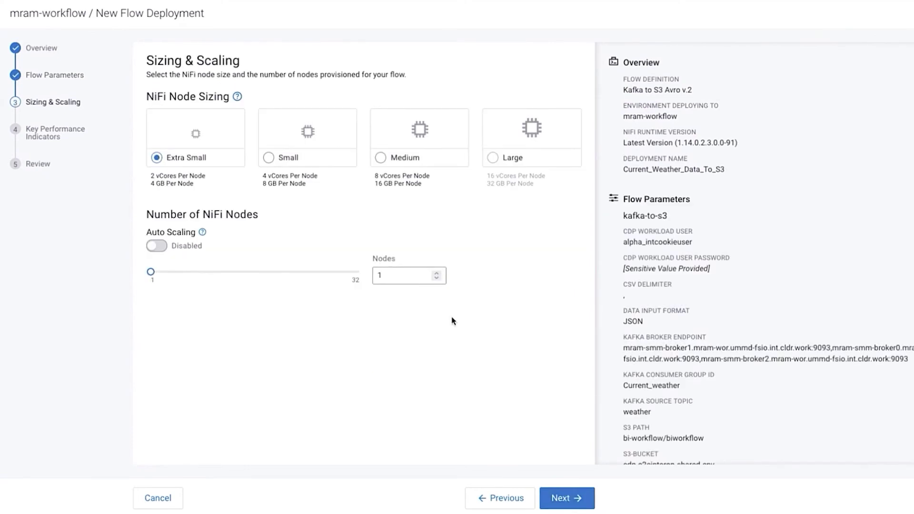
# Choose the Small NiFi node size, skip key performance indicators and deploy the current weather flow.
pyautogui.click(268, 157)
pyautogui.click(573, 498)
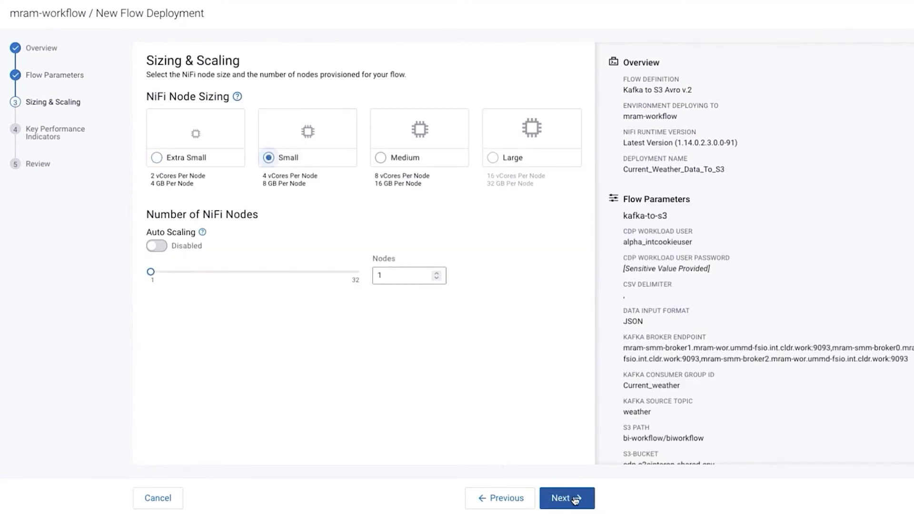
pyautogui.scroll(-6, 547, 347)
pyautogui.click(584, 497)
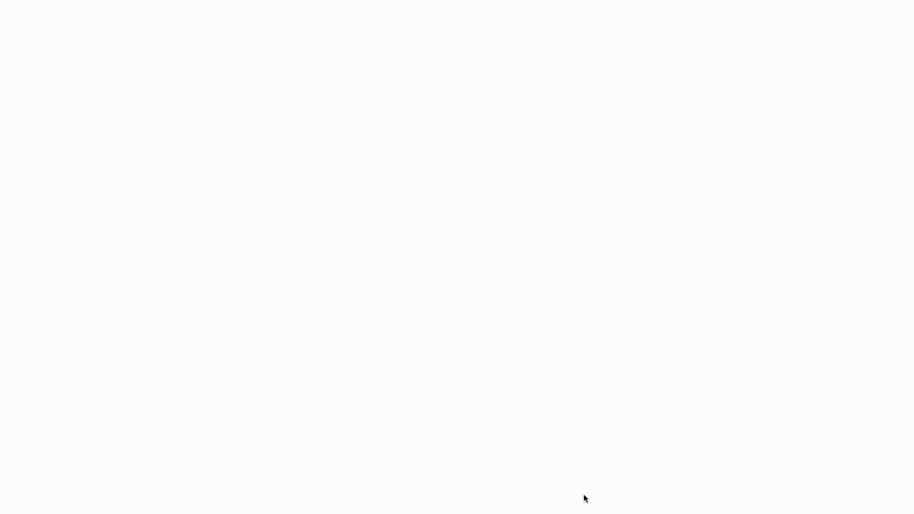
# Start another version 2 deployment of the Kafka to S3 Avro flow from the catalog in the mram-workflow environment.
pyautogui.click(40, 75)
pyautogui.click(213, 425)
pyautogui.click(657, 275)
# Name the second deployment Kafka_forecast_to_S3 and continue to the flow parameters.
pyautogui.click(349, 308)
pyautogui.write('Kafka_forecast-')
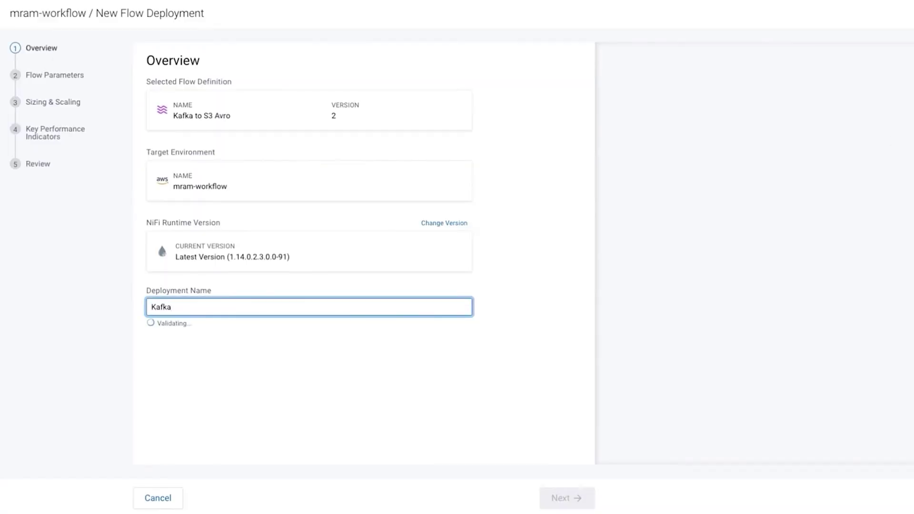
pyautogui.write('to_S3')
pyautogui.click(573, 497)
# Enter the CDP workload user name and the CDP workload user password for the forecast deployment.
pyautogui.click(302, 212)
pyautogui.write('alpha_intcookieuser')
pyautogui.click(388, 298)
pyautogui.scroll(-3, 315, 297)
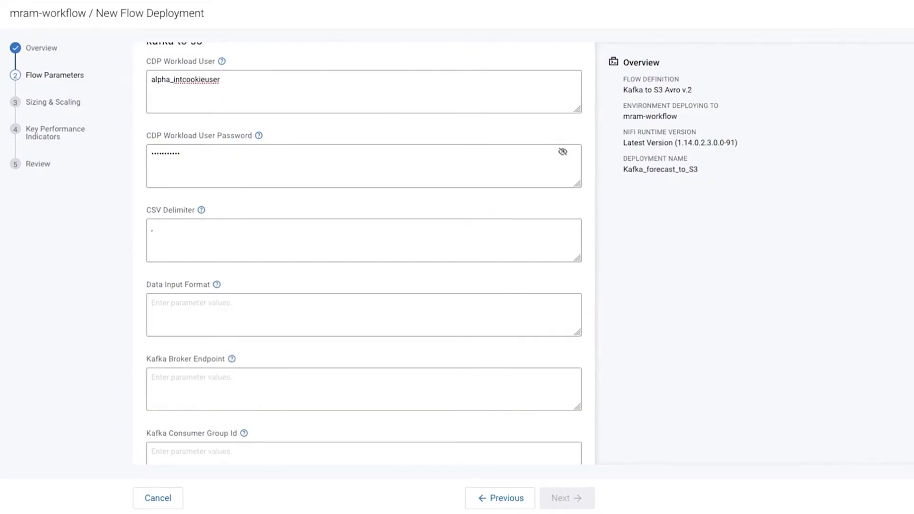
# Set the forecast deployment's data input format to JSON and look over the remaining parameters.
pyautogui.click(315, 297)
pyautogui.write('JSON')
pyautogui.click(280, 389)
pyautogui.scroll(-2, 280, 389)
pyautogui.scroll(3, 443, 300)
pyautogui.scroll(-3, 442, 300)
pyautogui.click(443, 314)
# Go back to the overview, rename the deployment Forecast_Weather_Data_To_S3 and return to the flow parameters.
pyautogui.click(482, 500)
pyautogui.tripleClick(175, 308)
pyautogui.write('Forecast_Weather_Data_To_S3')
pyautogui.click(566, 498)
# Enter the three mram-smm broker endpoints on port 9093 and set the Kafka consumer group ID to Weather_forecast.
pyautogui.scroll(-5, 453, 273)
pyautogui.click(419, 281)
pyautogui.write('mram-smm-broker1.mram-wor.ummd-fsio.int.cldr.work:9093,mram-smm-broker0.mram-wor.ummd-fsio.int.cldr.work:9093,mram-smm-broker2.mram-wor.ummd-fsio.int.cldr.work:9093')
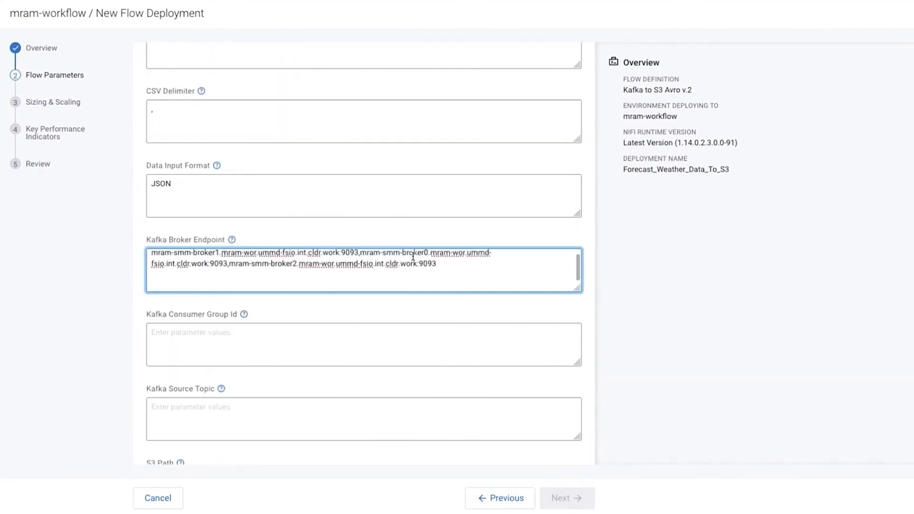
pyautogui.scroll(-1, 418, 334)
pyautogui.click(396, 308)
pyautogui.write('Weather_forecast')
# Set the Kafka source topic of the forecast deployment to weather_forecast.
pyautogui.click(324, 381)
pyautogui.scroll(-1, 324, 381)
pyautogui.write('bi-workflow/biworkflow')
pyautogui.hotkey('ctrl', 'a')
pyautogui.hotkey('ctrl', 'x')
pyautogui.write('weather_forecast')
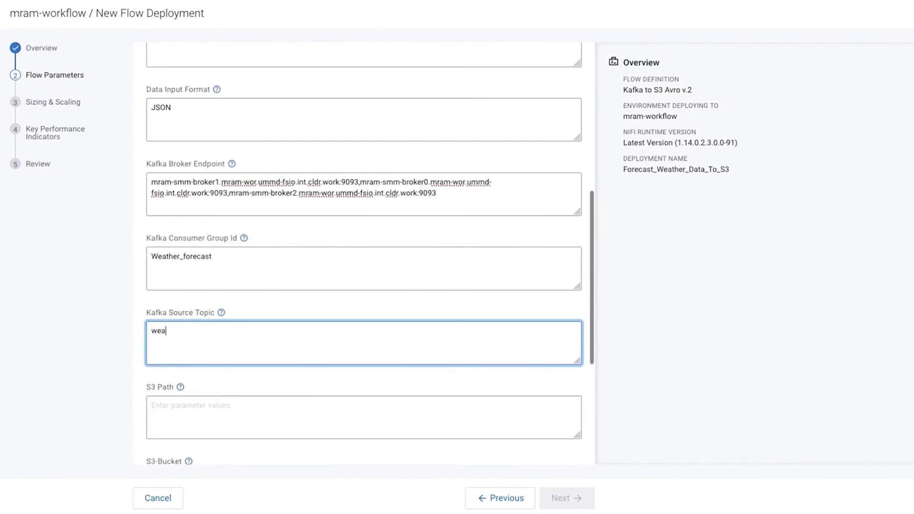
# Paste bi-workflow/biworkflow as the forecast deployment's S3 path and cdp-e2einterop-shared-env as its S3 bucket.
pyautogui.scroll(-3, 523, 288)
pyautogui.click(401, 231)
pyautogui.hotkey('ctrl', 'v')
pyautogui.click(353, 316)
pyautogui.hotkey('ctrl', 'v')
# Enter schema name WeatherForecast and registry hostname mram-smm-master0.mram-wor.ummd-fsio.int.cldr.work, and continue to the forecast deployment's sizing and scaling.
pyautogui.click(429, 400)
pyautogui.scroll(-1, 429, 400)
pyautogui.write('WeatherCu')
pyautogui.press('BackSpace')
pyautogui.press('BackSpace')
pyautogui.write('Forecast')
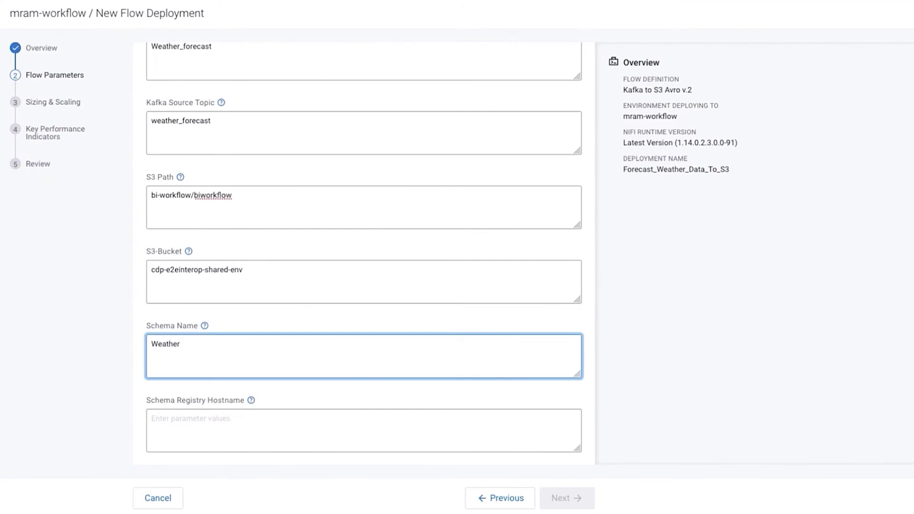
pyautogui.scroll(-1, 357, 402)
pyautogui.click(357, 402)
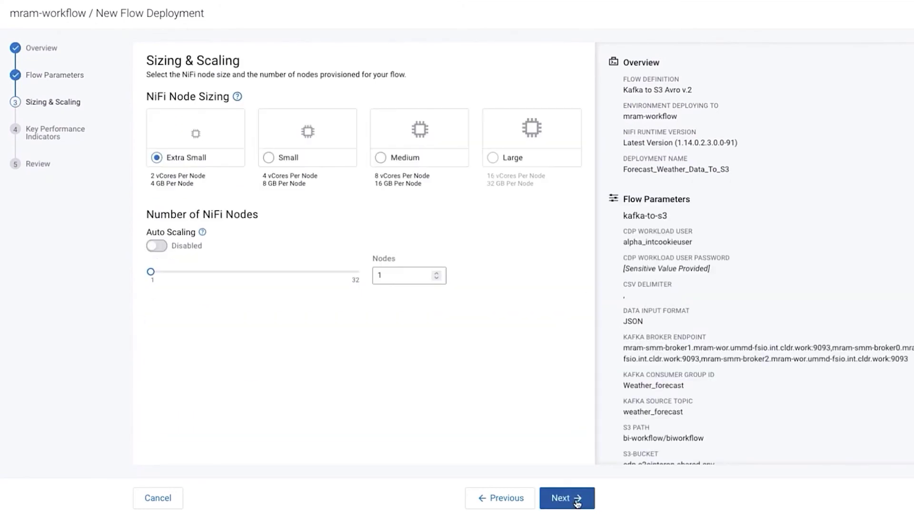
# Choose the Small NiFi node size, deploy the forecast flow and close its details to check data throughput on the dashboard.
pyautogui.click(269, 155)
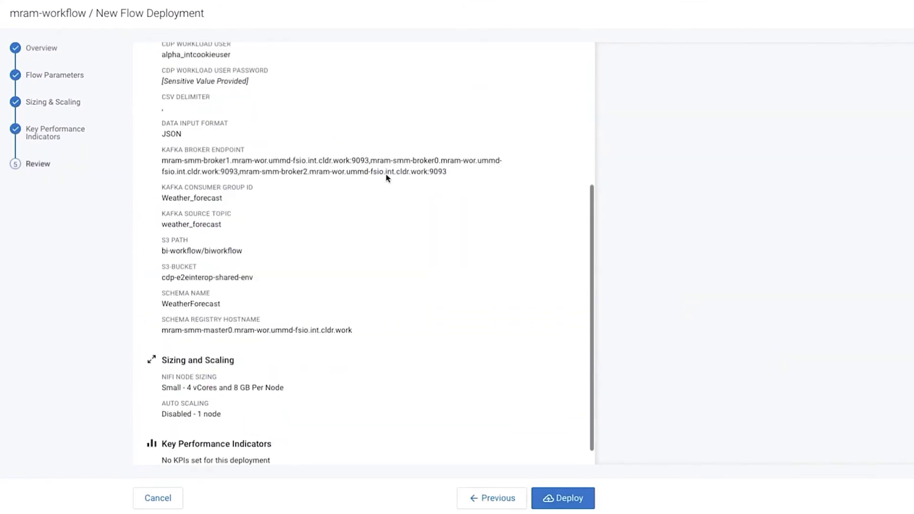
pyautogui.click(574, 502)
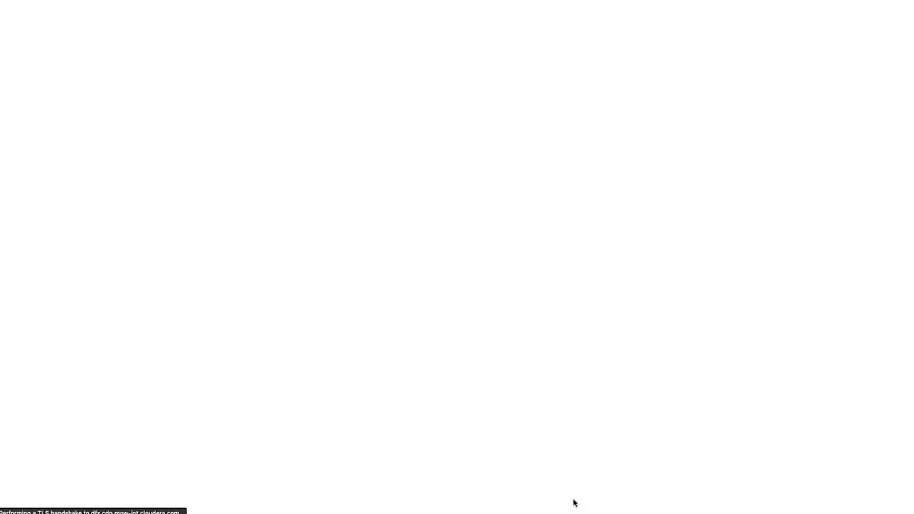
pyautogui.click(614, 14)
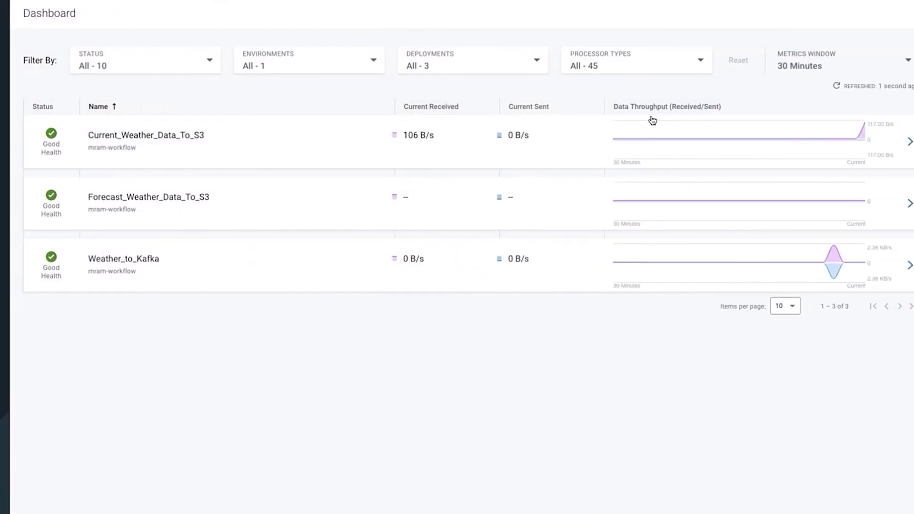
pyautogui.moveTo(846, 149)
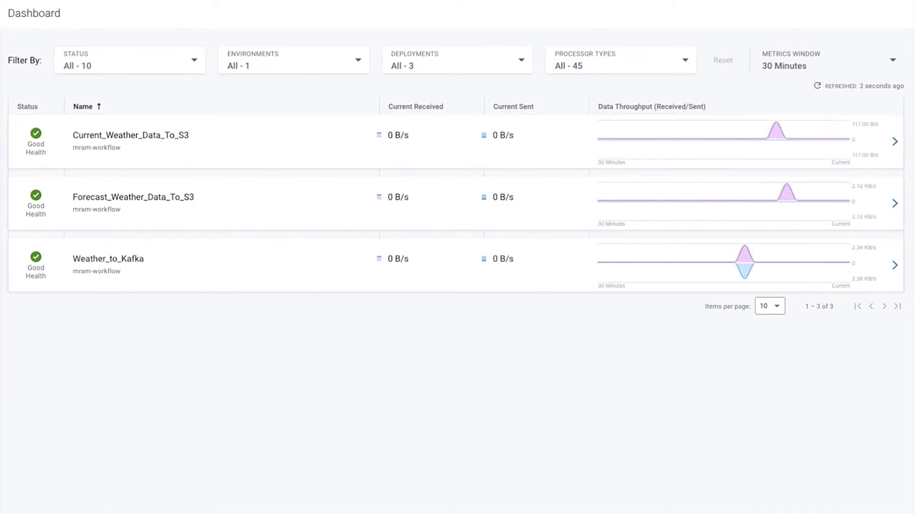
# Switch to Cloudera Data Engineering, select the mram-demo-bias service and start creating a job.
pyautogui.click(53, 132)
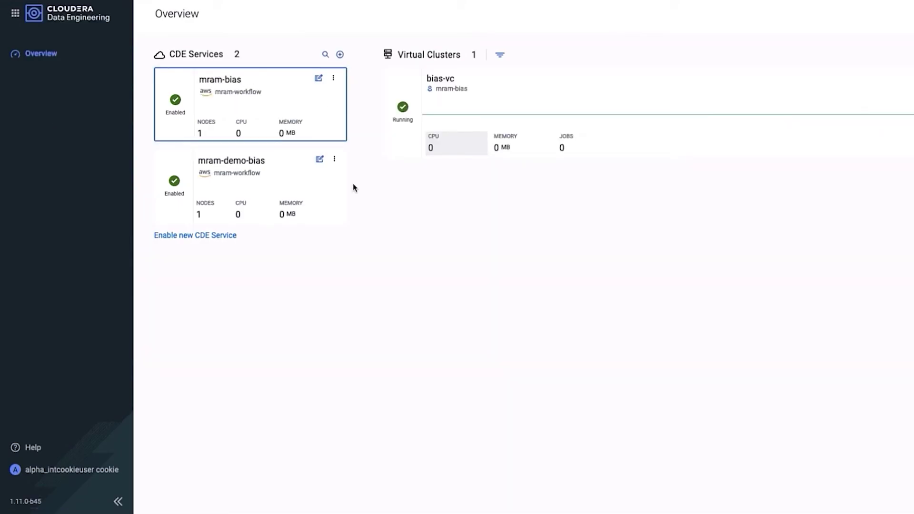
pyautogui.click(249, 155)
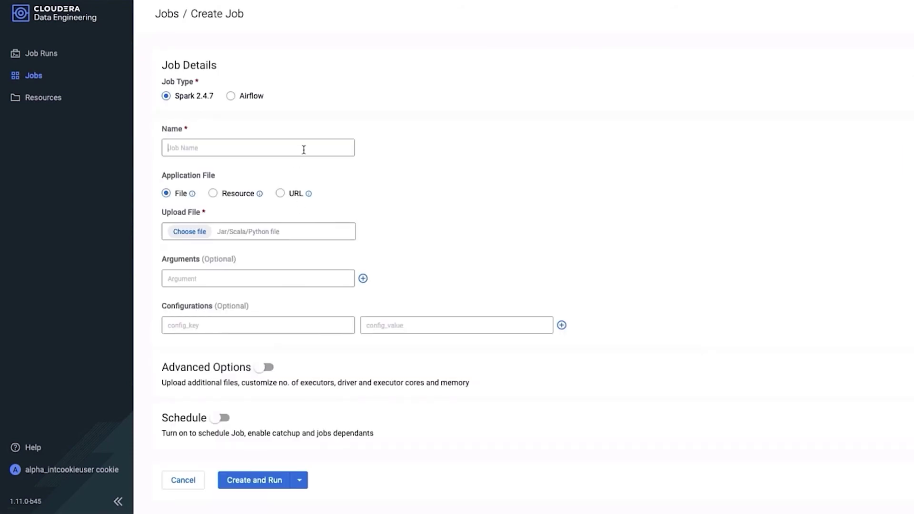
# Name the Spark job Weather_effect_on_Sales.
pyautogui.write('Weather')
pyautogui.write(' effect on Sales')
pyautogui.click(193, 147)
pyautogui.press('BackSpace')
pyautogui.write('_')
pyautogui.click(214, 148)
pyautogui.press('BackSpace')
pyautogui.write('_')
pyautogui.click(222, 148)
pyautogui.press('BackSpace')
pyautogui.write('_')
pyautogui.scroll(-1, 249, 215)
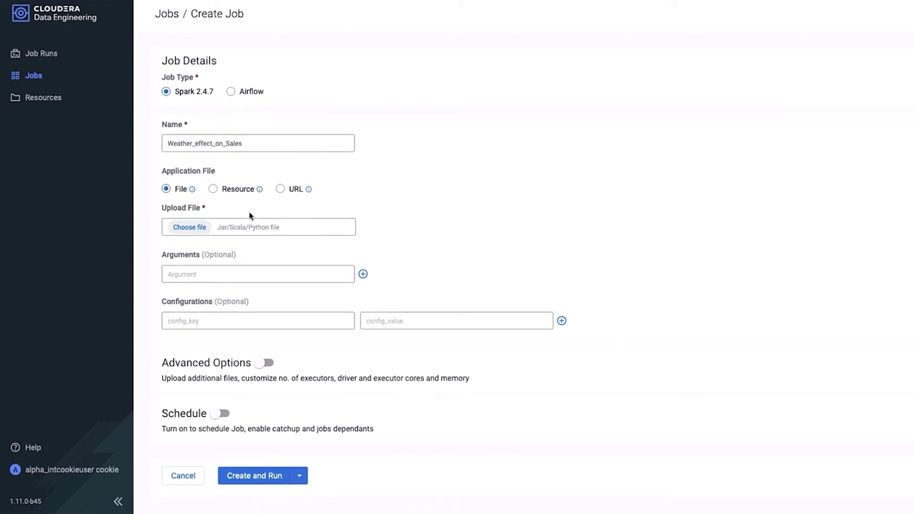
# Upload bi_workflow_2.11-0.1.jar, set the main class to com.cloudera.cde.workflow.BiWorkflow, and fill in the weather arguments and Spark configurations.
pyautogui.click(194, 228)
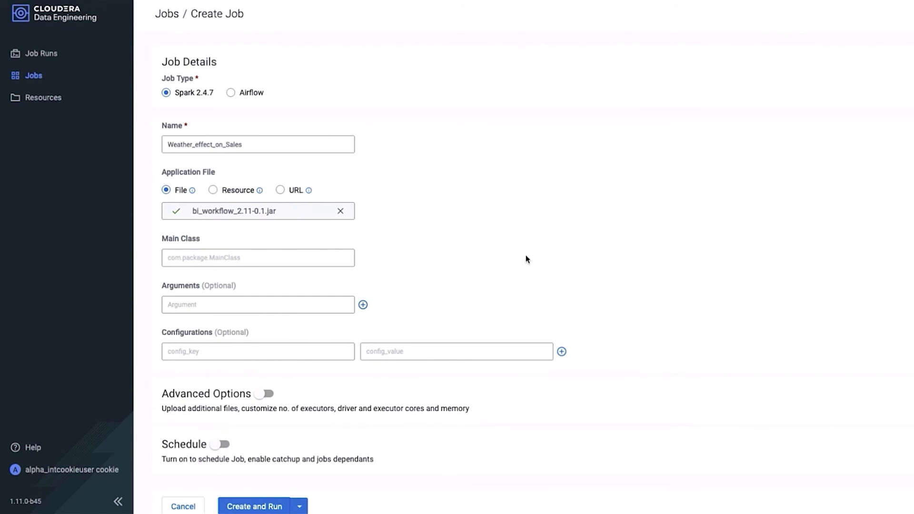
pyautogui.scroll(-1, 527, 259)
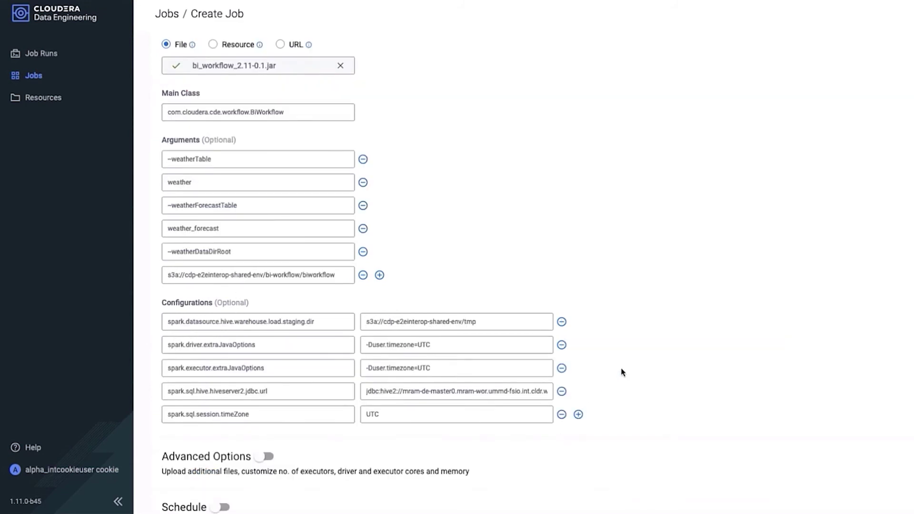
pyautogui.scroll(-1, 622, 372)
pyautogui.scroll(-1, 622, 372)
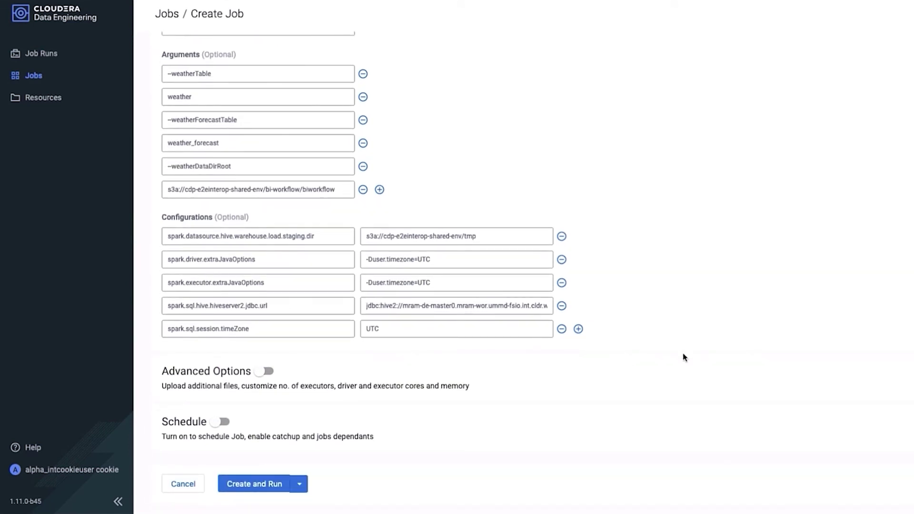
# Enable the job's schedule, set it to every hour at 0 and 30 minutes past the hour, and schedule the job.
pyautogui.click(220, 422)
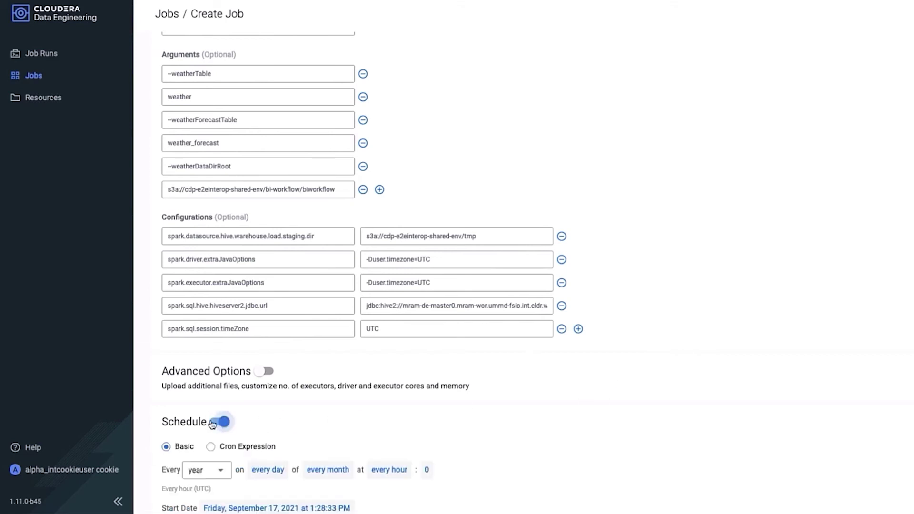
pyautogui.scroll(-1, 272, 426)
pyautogui.scroll(-1, 272, 425)
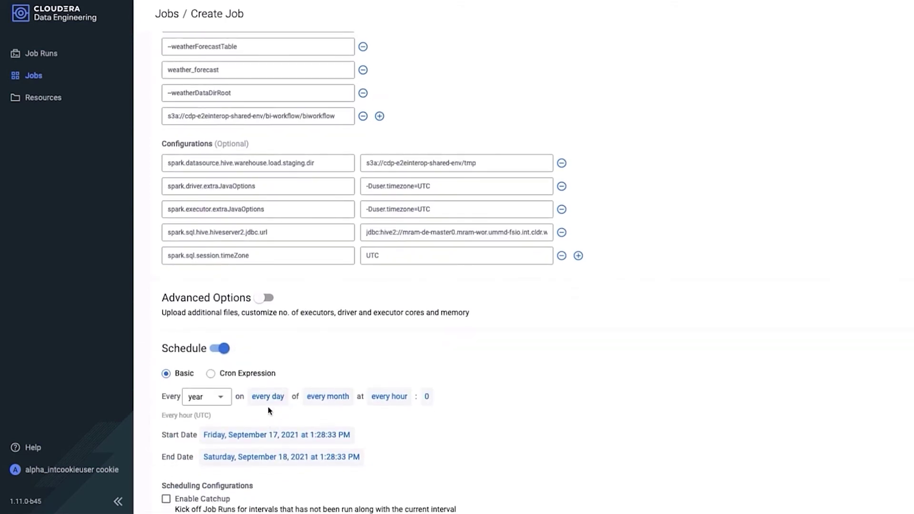
pyautogui.scroll(-3, 234, 407)
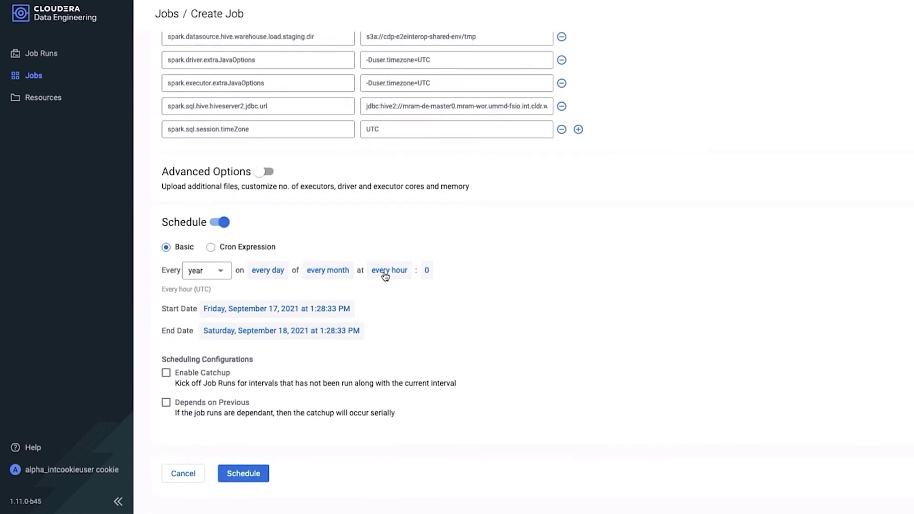
pyautogui.click(227, 275)
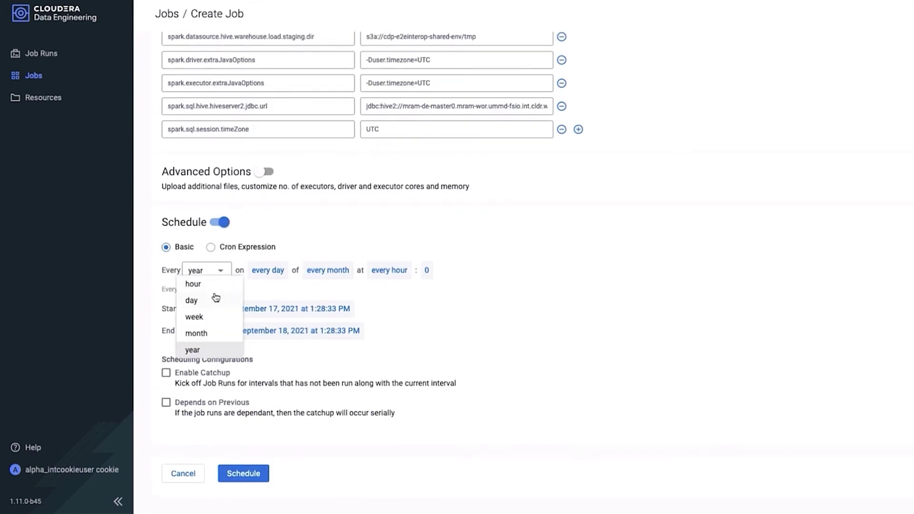
pyautogui.click(217, 288)
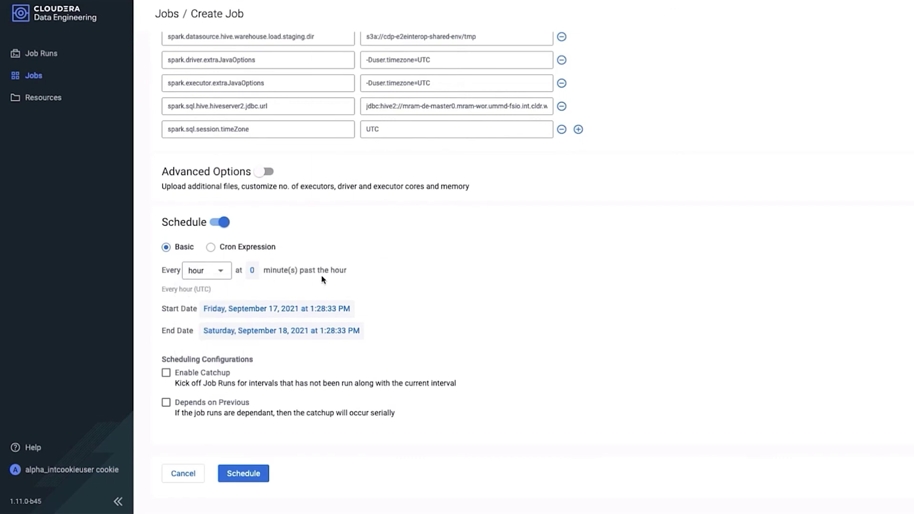
pyautogui.click(254, 271)
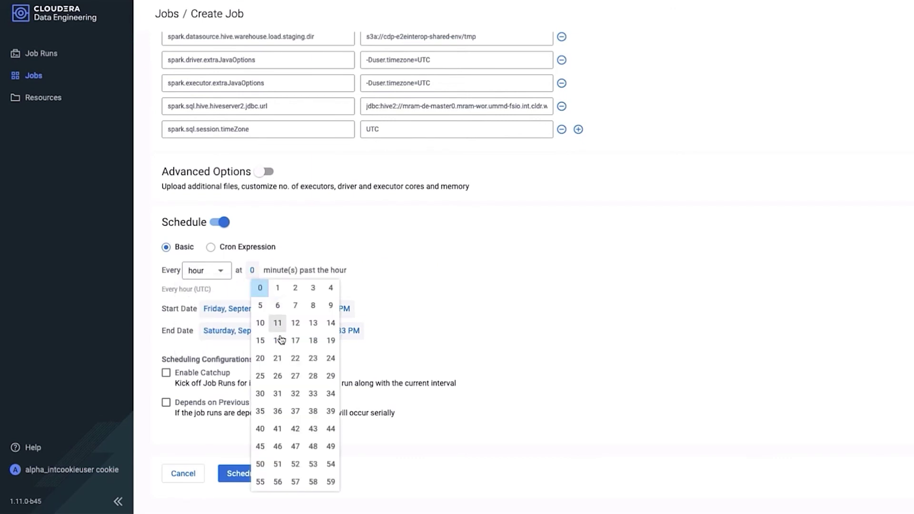
pyautogui.click(261, 396)
pyautogui.click(439, 293)
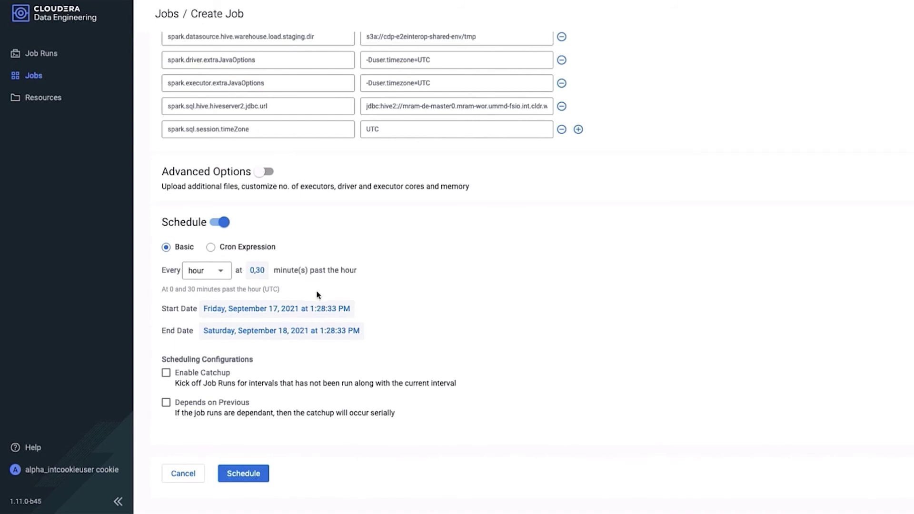
pyautogui.scroll(7, 289, 330)
pyautogui.click(241, 476)
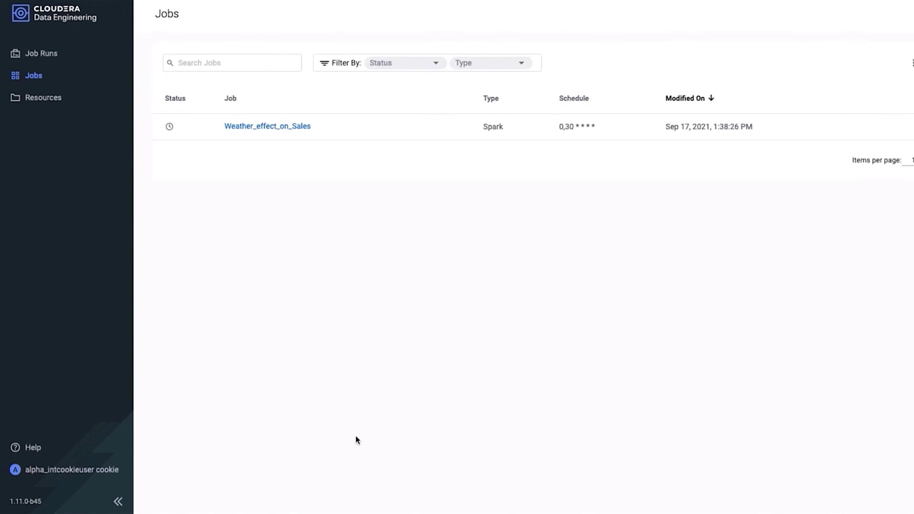
# Start an immediate run of the Weather_effect_on_Sales job.
pyautogui.moveTo(570, 130)
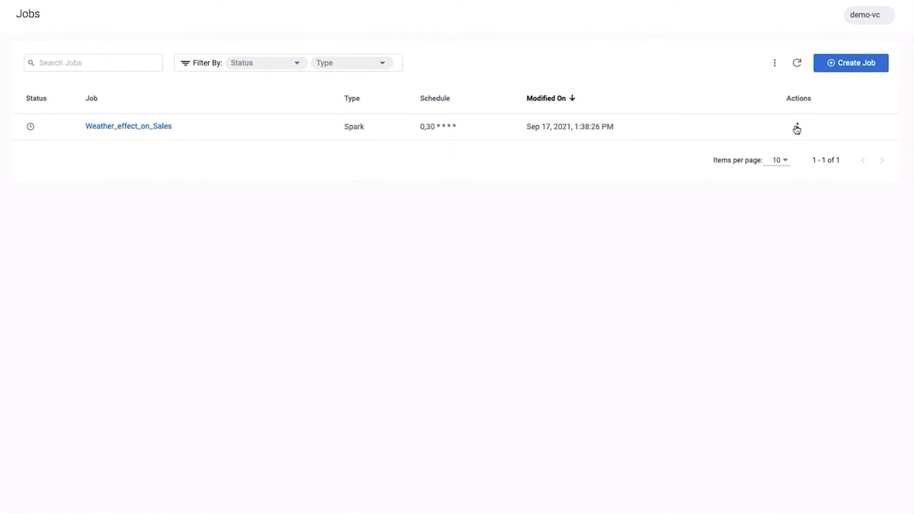
pyautogui.click(798, 127)
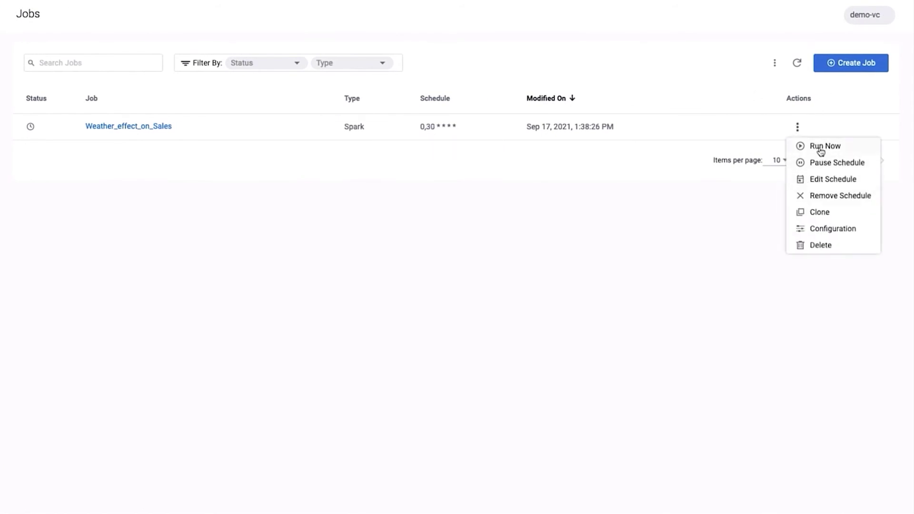
pyautogui.click(801, 149)
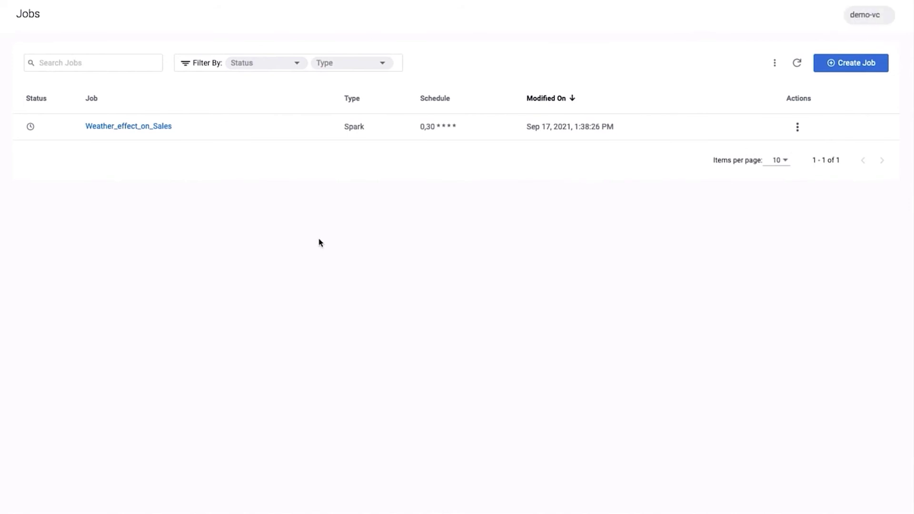
# Open the Weather_effect_on_Sales job's run history and read through the driver log of its run.
pyautogui.click(49, 56)
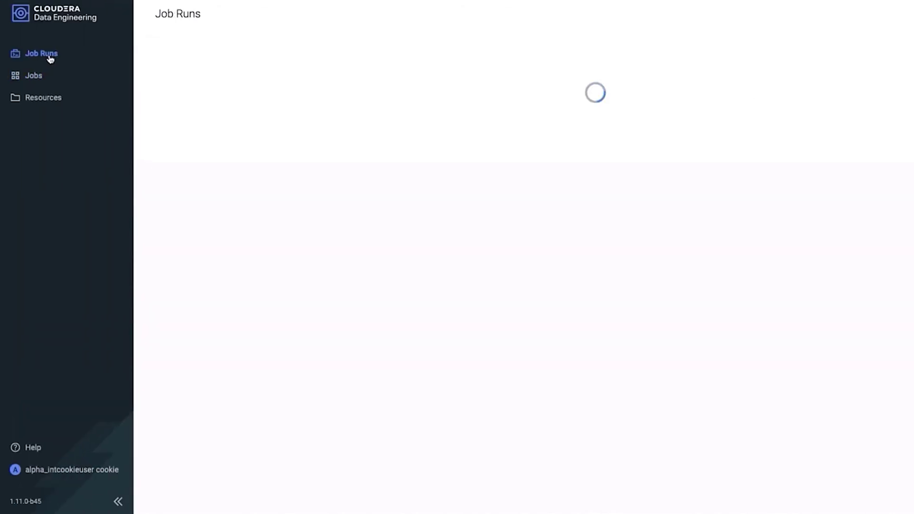
pyautogui.click(343, 127)
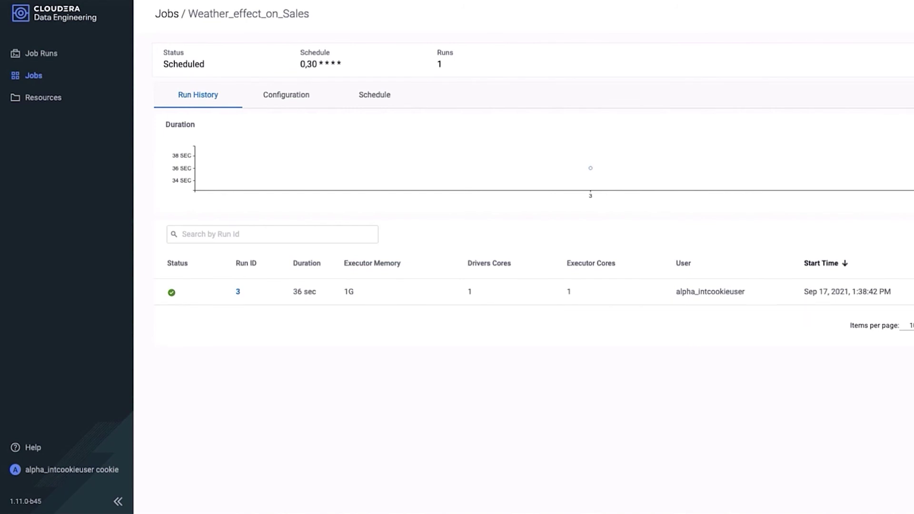
pyautogui.click(838, 291)
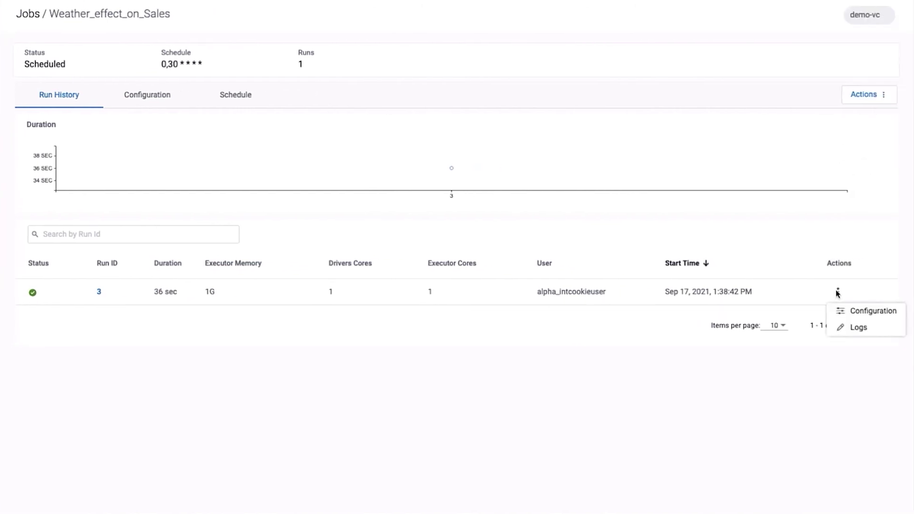
pyautogui.click(849, 328)
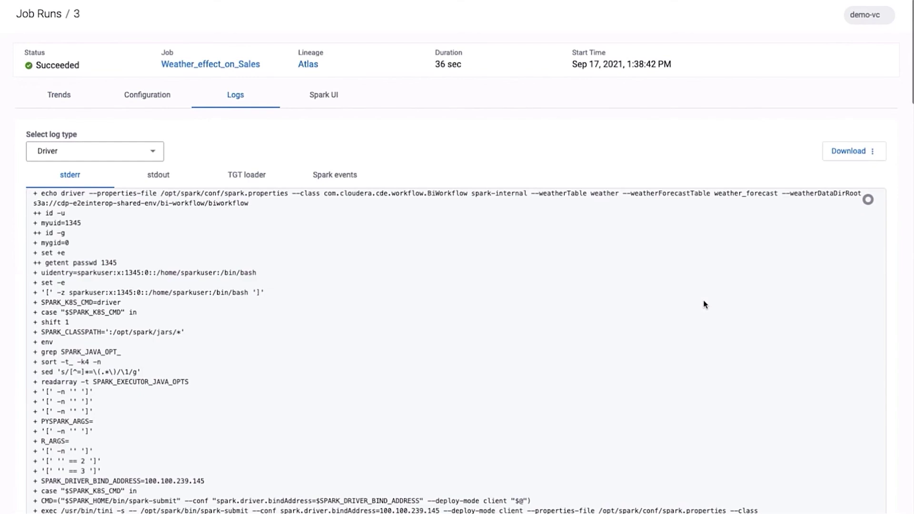
pyautogui.scroll(-2, 639, 317)
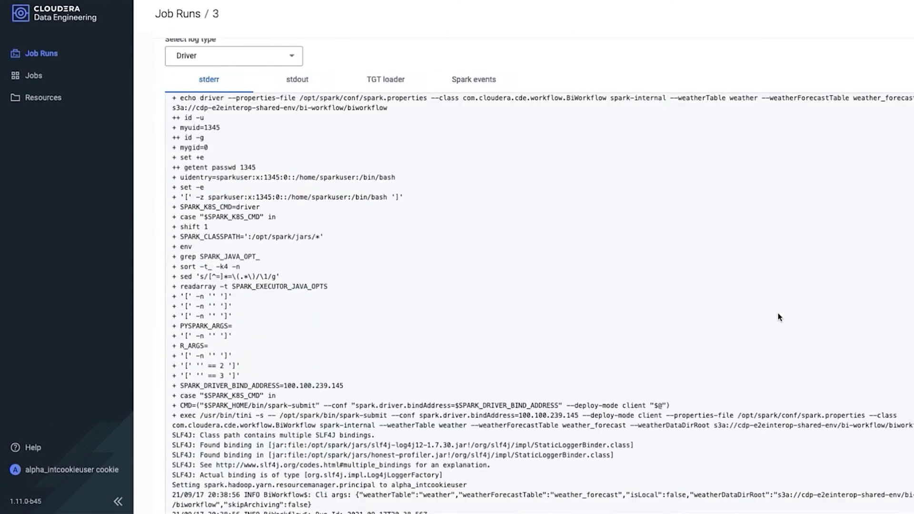
pyautogui.scroll(-15, 778, 314)
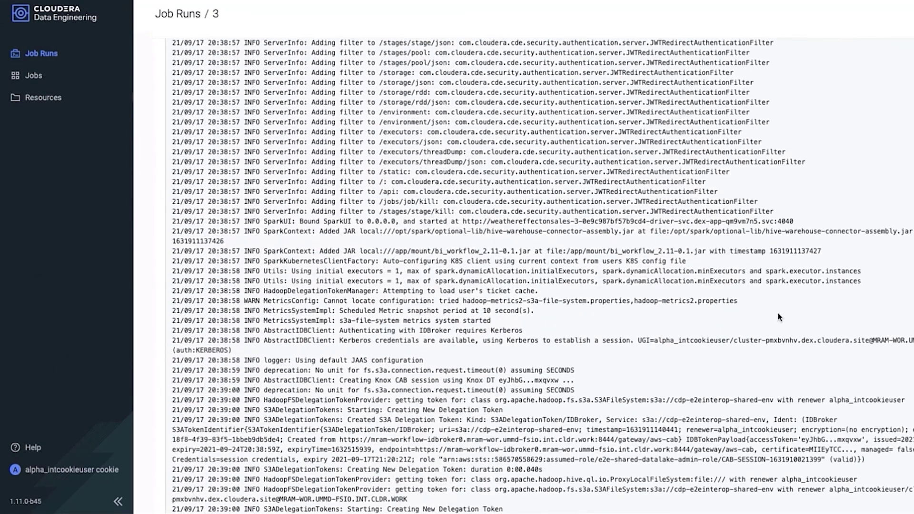
pyautogui.scroll(-4, 779, 317)
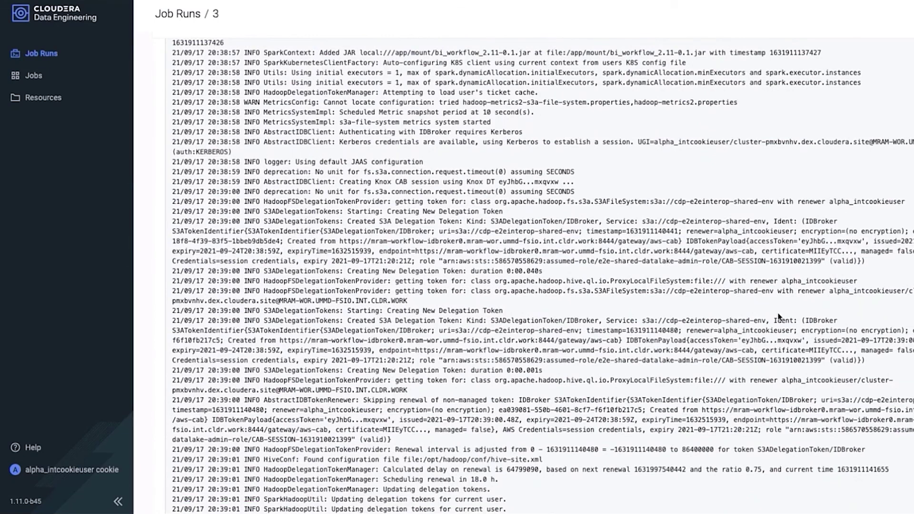
pyautogui.scroll(-12, 779, 316)
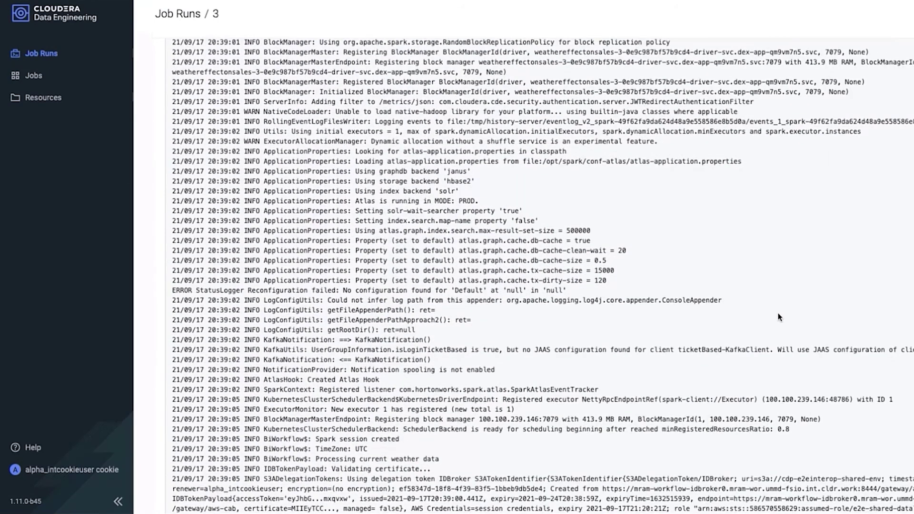
pyautogui.scroll(-8, 778, 313)
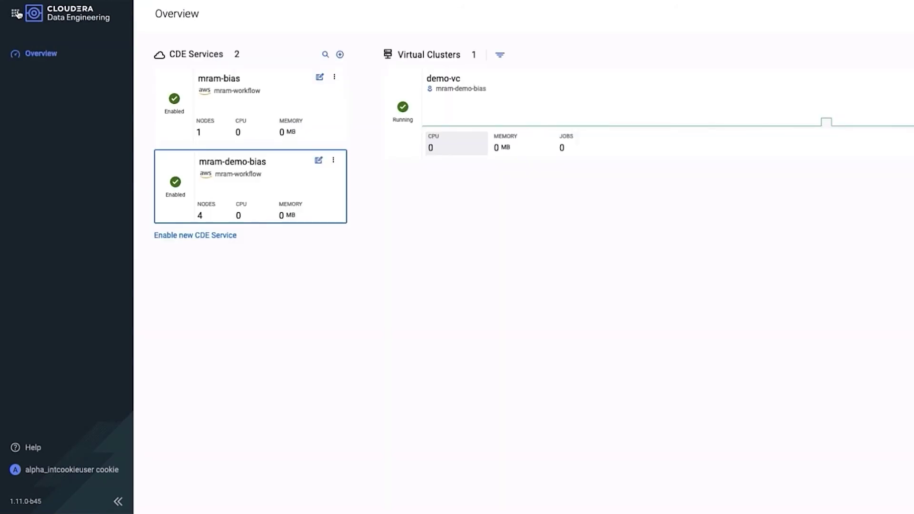
# Switch to Cloudera Data Warehouse, open the query editor for impala-vw-mram and expand the weather table's columns.
pyautogui.click(16, 13)
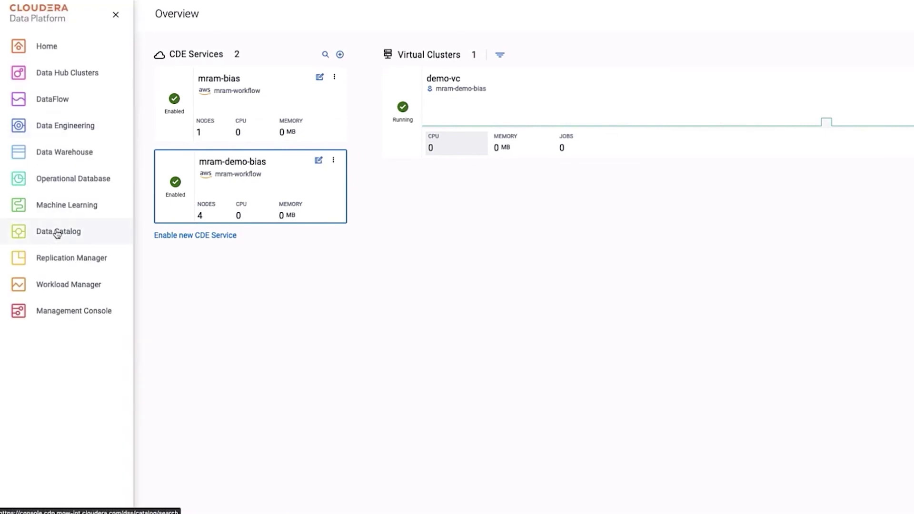
pyautogui.click(72, 156)
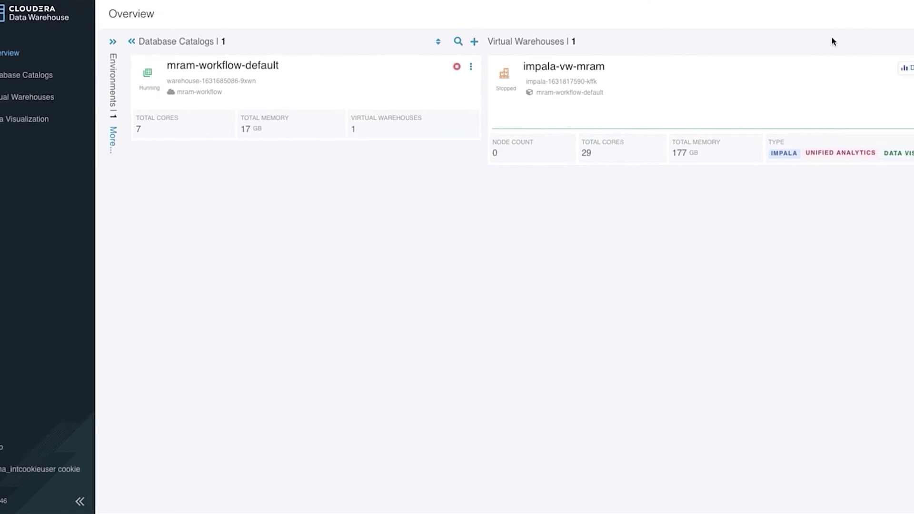
pyautogui.click(859, 67)
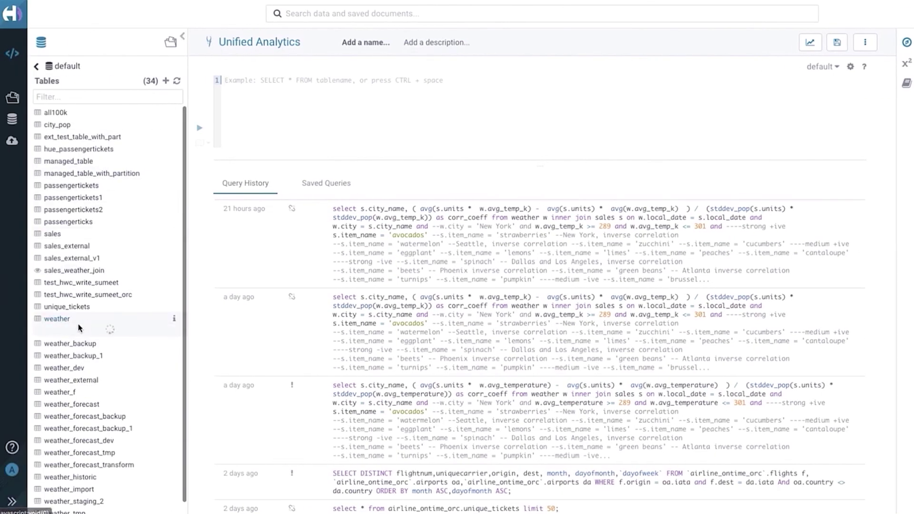
pyautogui.click(67, 320)
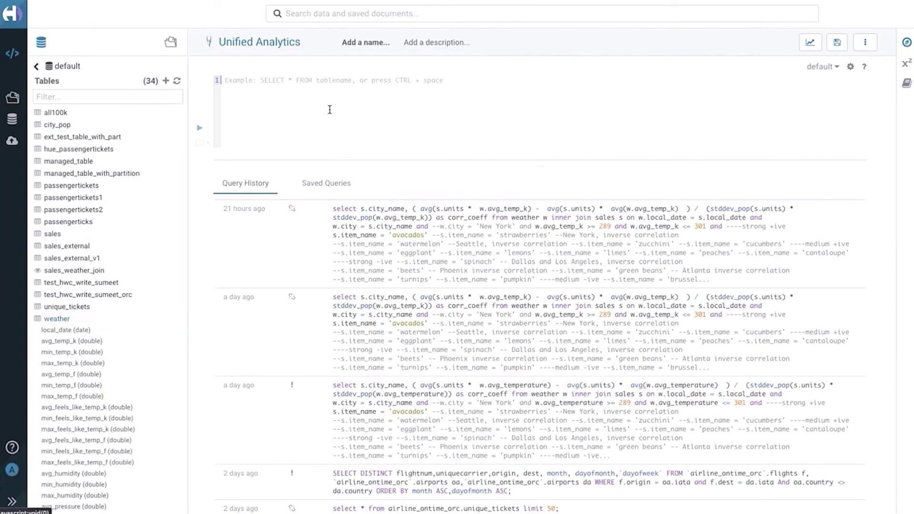
# Write and run a query that selects all columns from weather with a limit of 10.
pyautogui.write('Select')
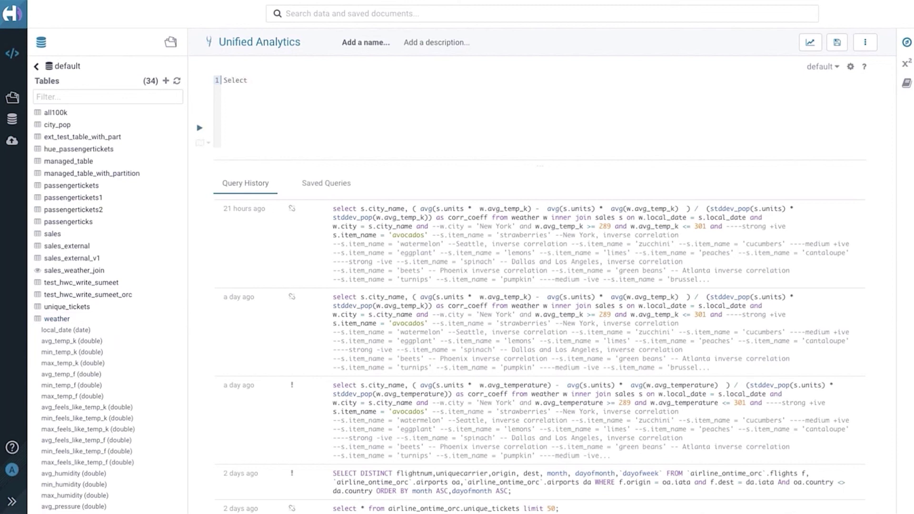
pyautogui.write(' *')
pyautogui.press('Return')
pyautogui.write('from weather')
pyautogui.press('Return')
pyautogui.write('l')
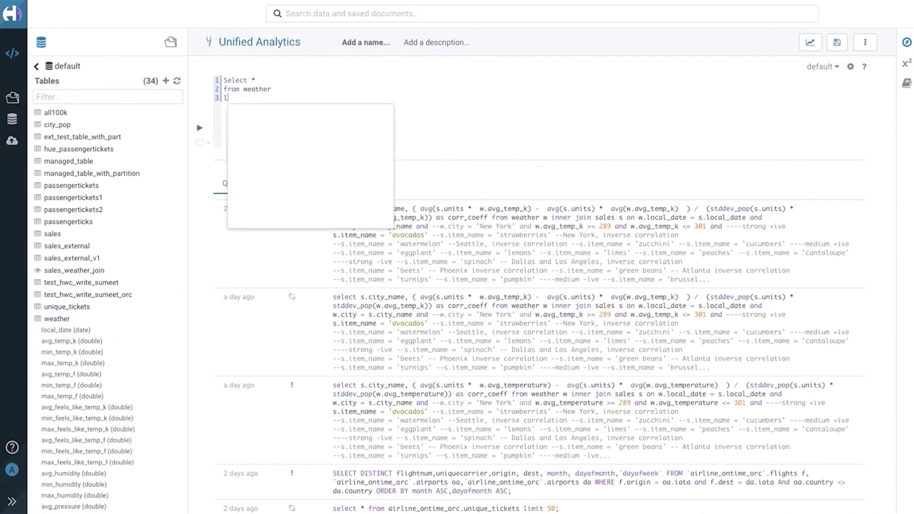
pyautogui.write('imit 10')
pyautogui.click(200, 129)
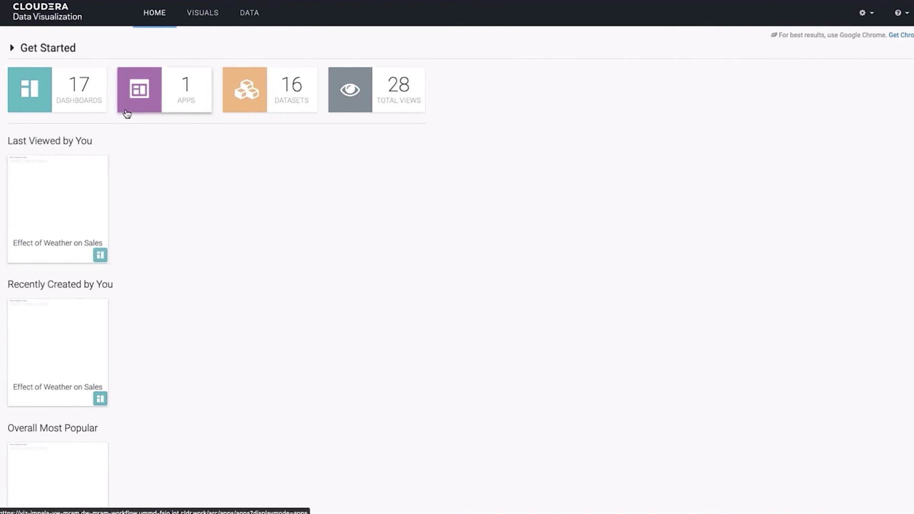
# Switch to Cloudera Data Visualization, open the Effect of Weather on Sales dashboard and examine the store distribution by city.
pyautogui.click(38, 206)
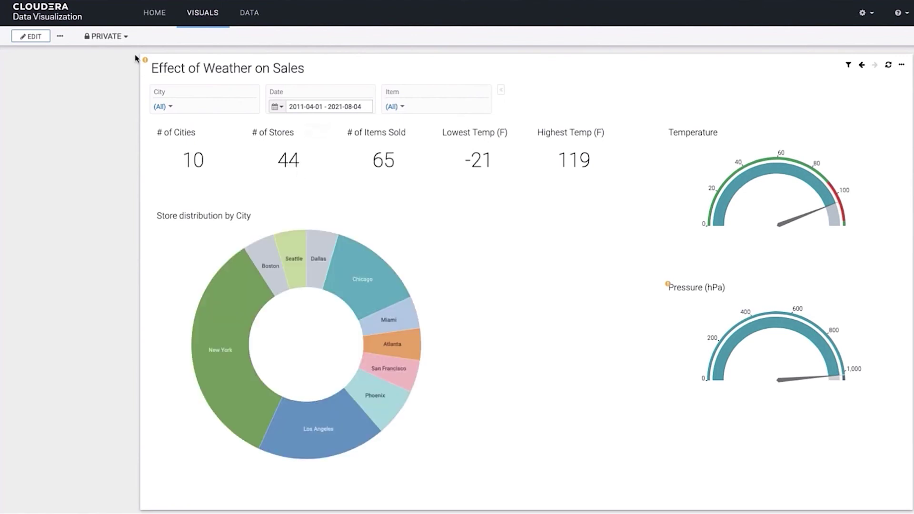
pyautogui.scroll(-1, 612, 189)
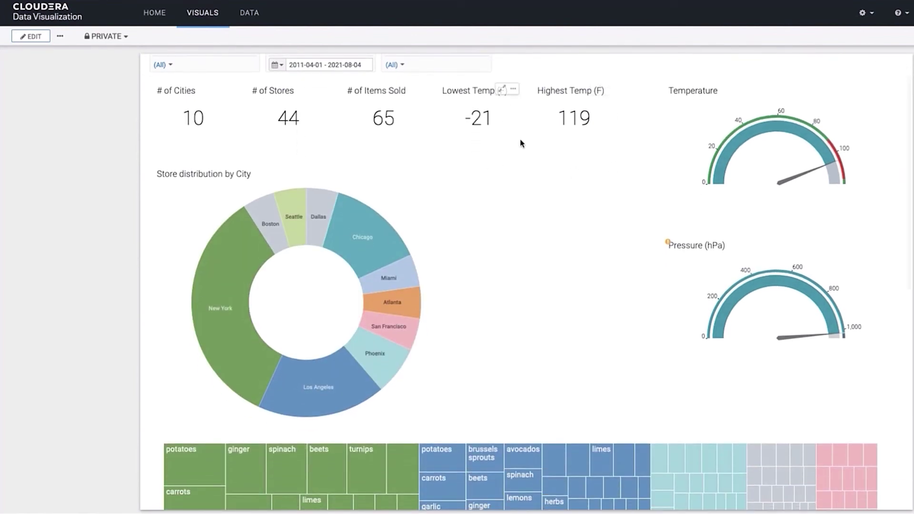
pyautogui.scroll(-1, 299, 292)
pyautogui.moveTo(240, 256)
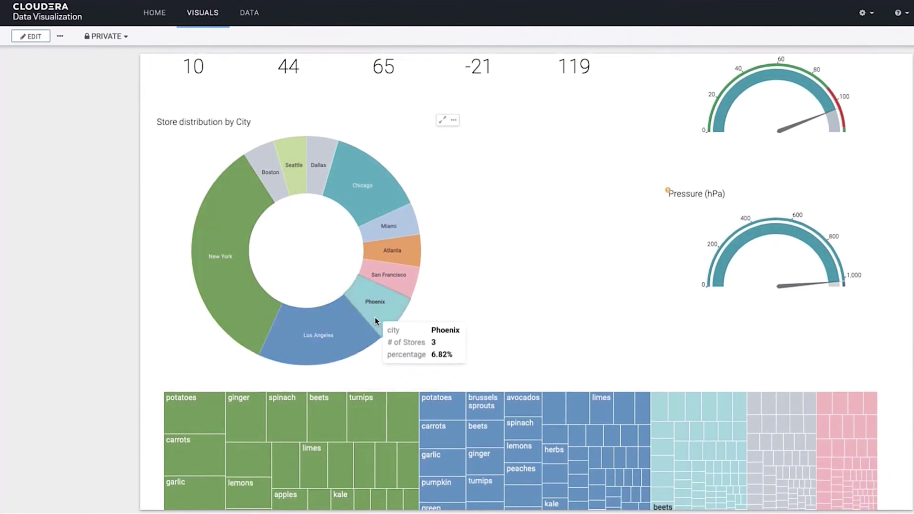
pyautogui.moveTo(297, 167)
# Examine the treemap of item sales by city and the sales-temperature correlation for avocados in each city.
pyautogui.scroll(-5, 301, 223)
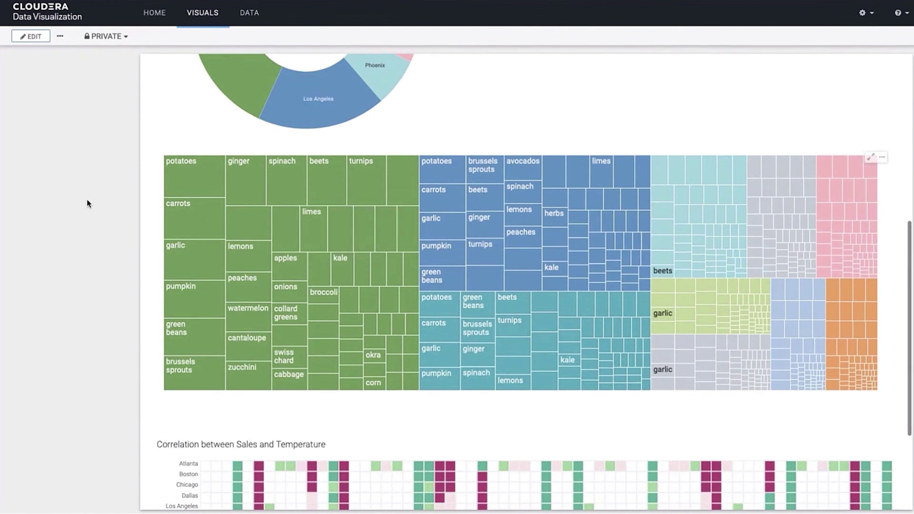
pyautogui.moveTo(199, 240)
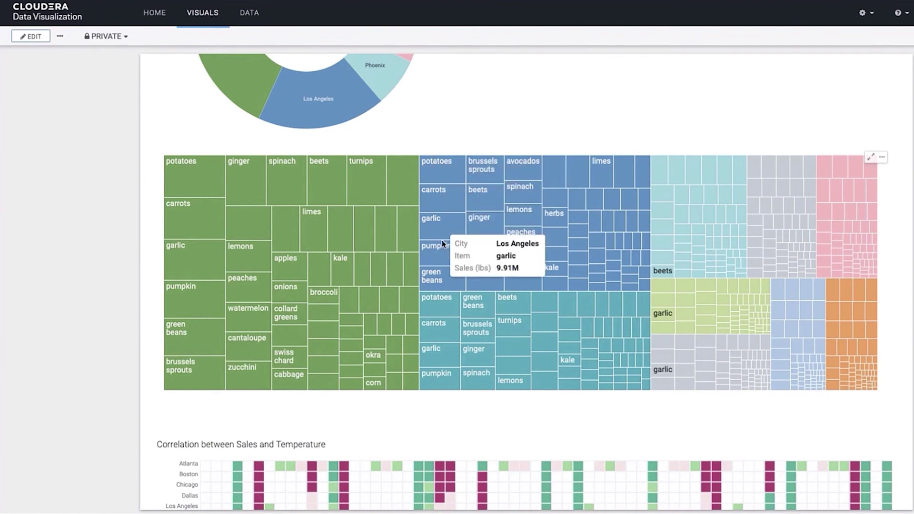
pyautogui.moveTo(441, 172)
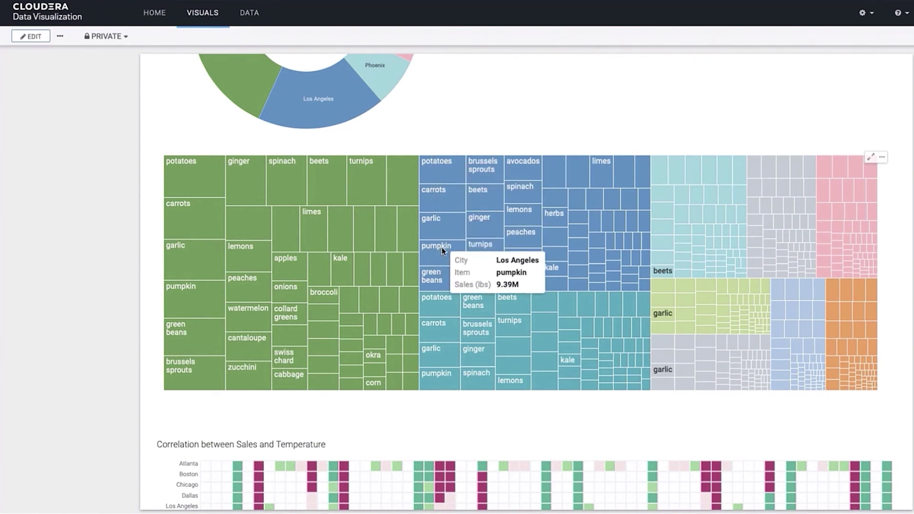
pyautogui.moveTo(450, 319)
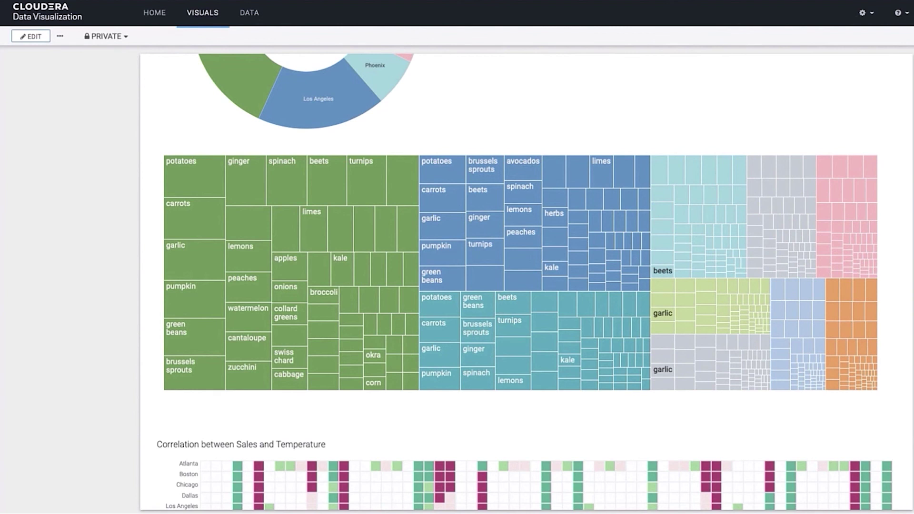
pyautogui.scroll(-3, 694, 295)
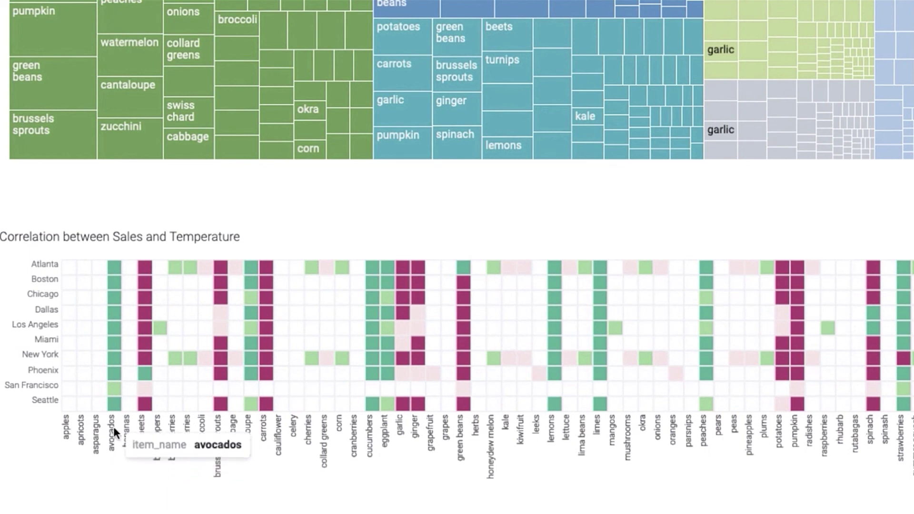
pyautogui.moveTo(115, 408)
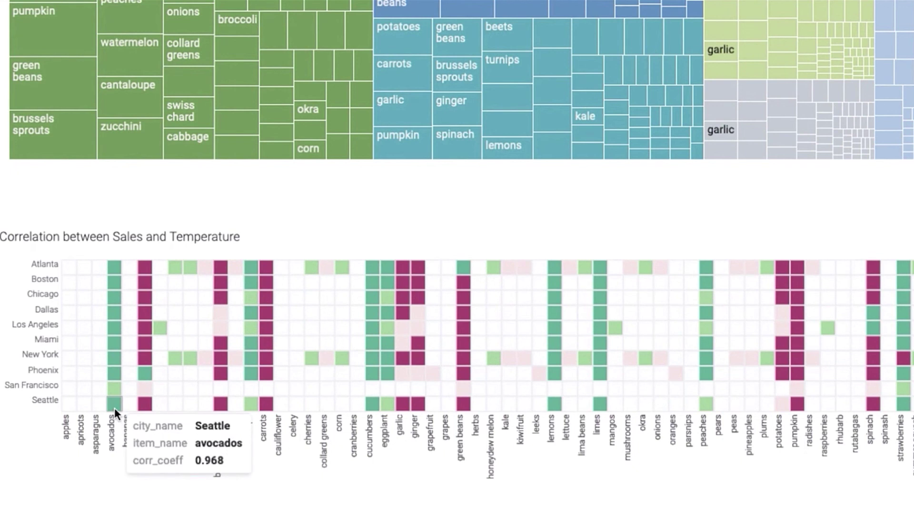